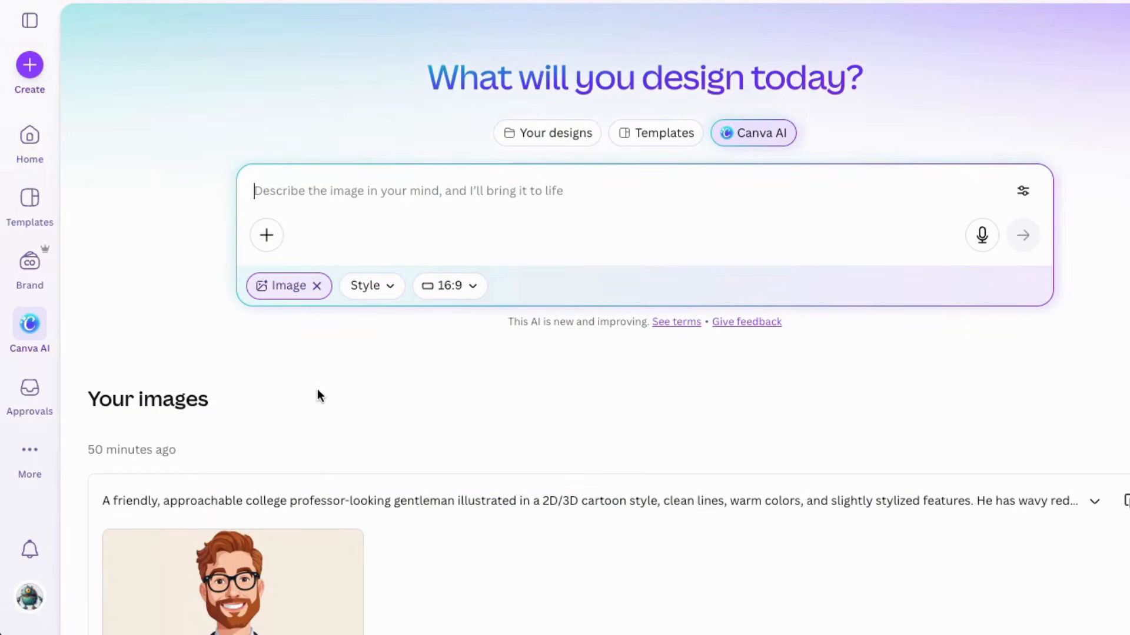
Step: Generate 16:9 images from a prompt for a friendly, red-haired college professor in 2D/3D cartoon style with dark-rimmed glasses and a faded, neutral classroom background
left_click(468, 285)
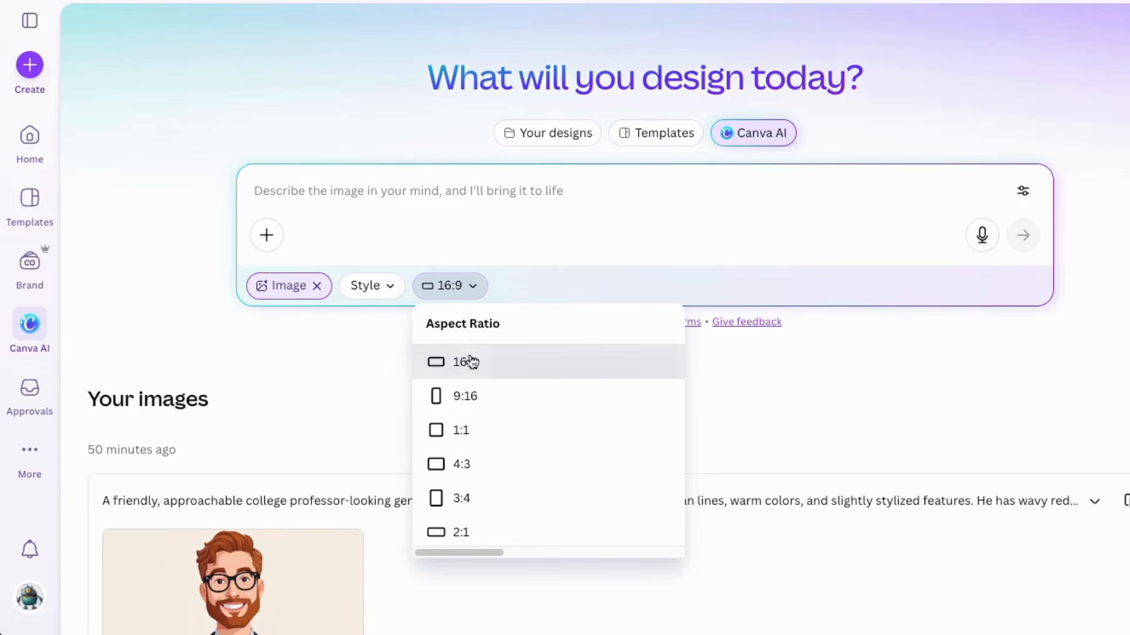
left_click(444, 361)
left_click(388, 287)
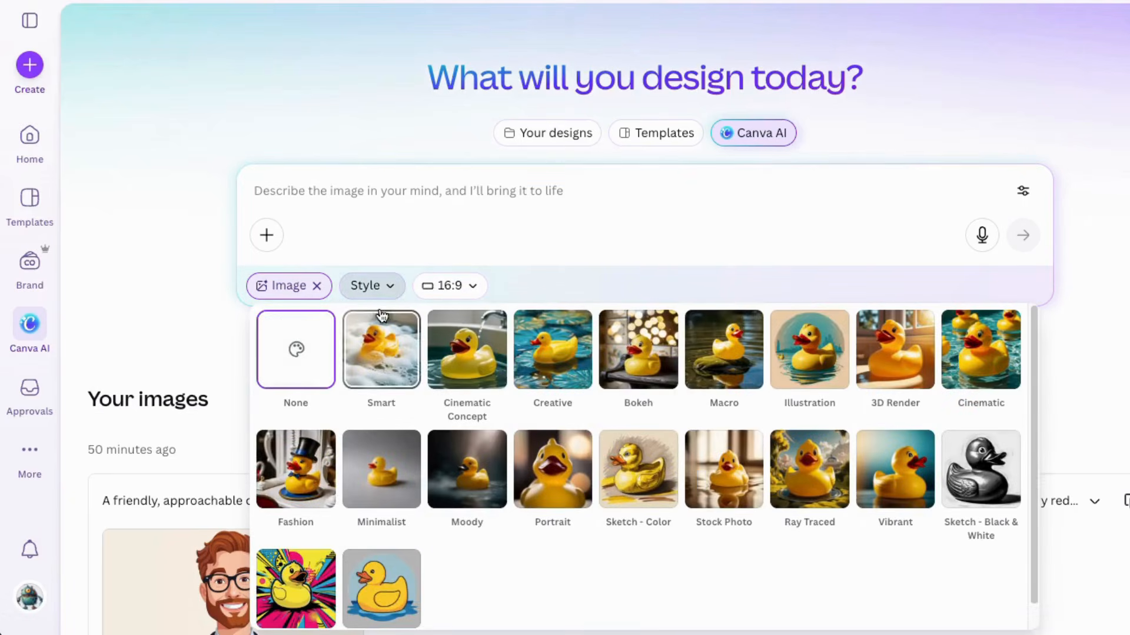
left_click(313, 196)
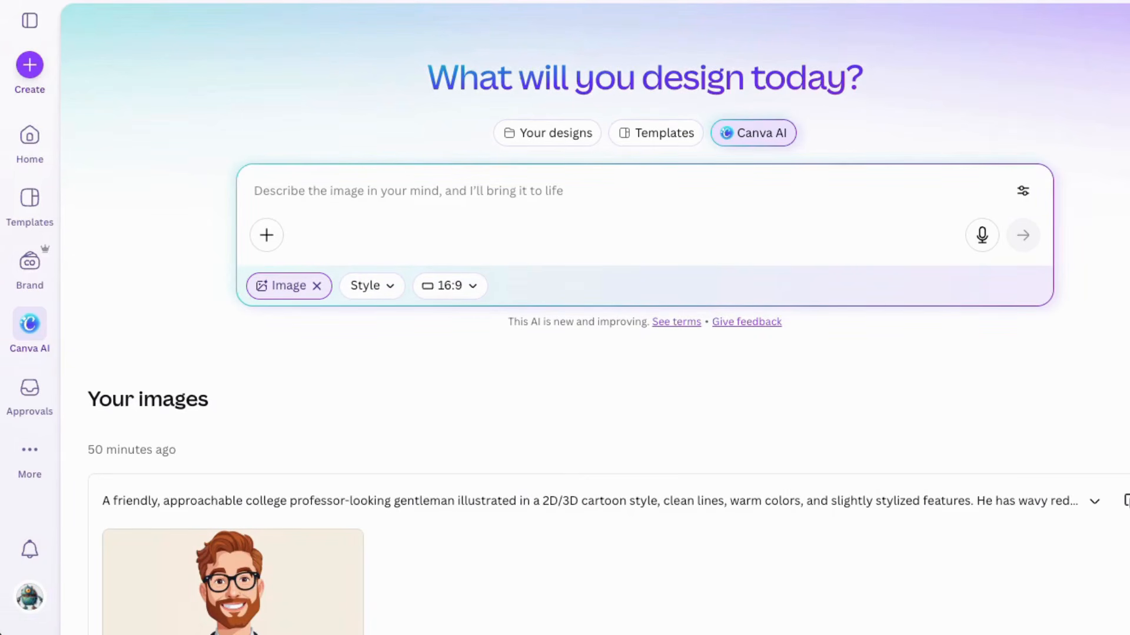
type("A friendly, approachable college professor-looking gentleman illustrated in a 2D/3D cartoon style, clean lines, warm colors, and slightly stylized features. He has wavy red hair and a trimmed reddish beard, dark-rimmed glasses, and is wearing a button-up shirt with a smart jacket. Expression is warm and welcoming, slightly smiling, eyes bright and expressive. You can see his body from from waist up. Background is a faded, neutral, classroom, focusing attention on the character. Bright, crisp, kid-safe illustration, professional but friendly, illustrative and not photographic.")
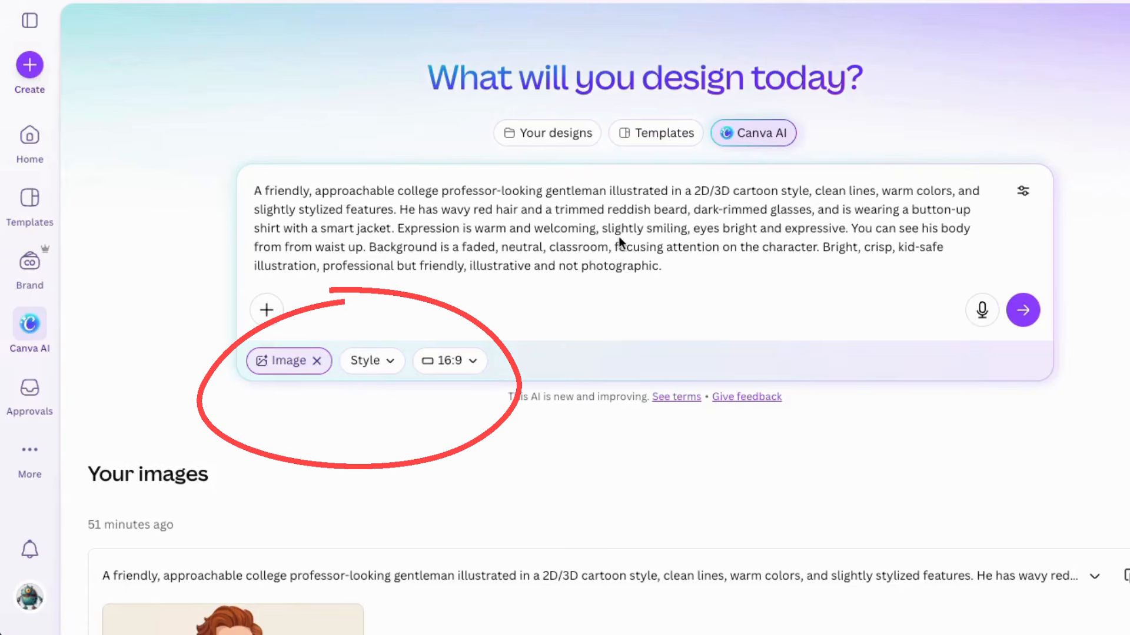
left_click(1023, 310)
Step: Examine the newly generated professor images one after another in the enlarged preview
scroll(844, 362, "down", 2)
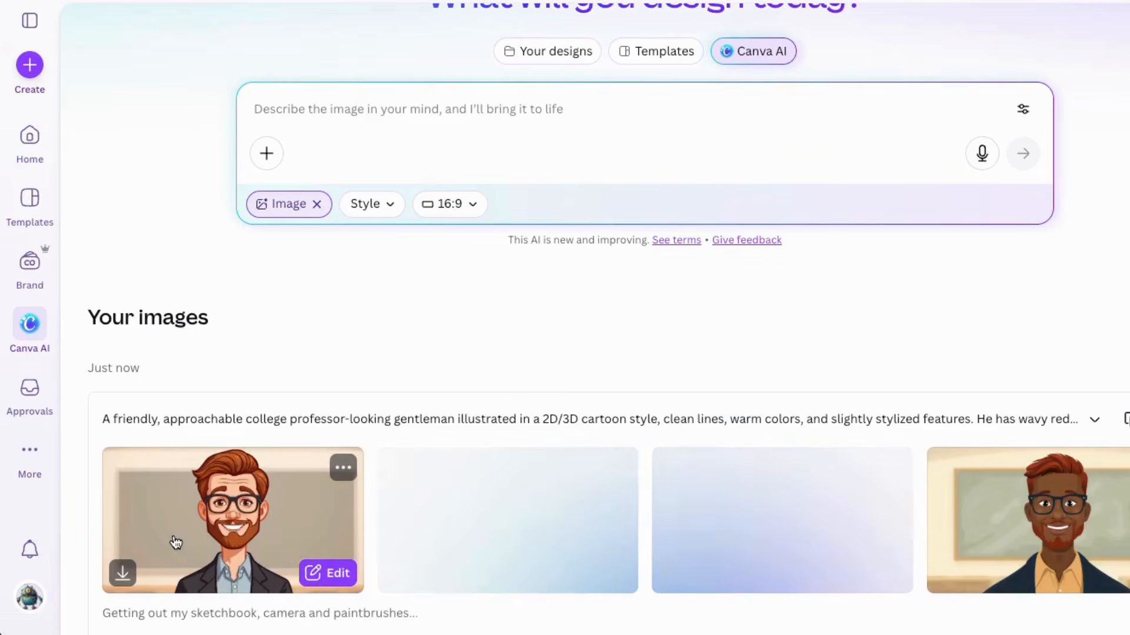
left_click(246, 536)
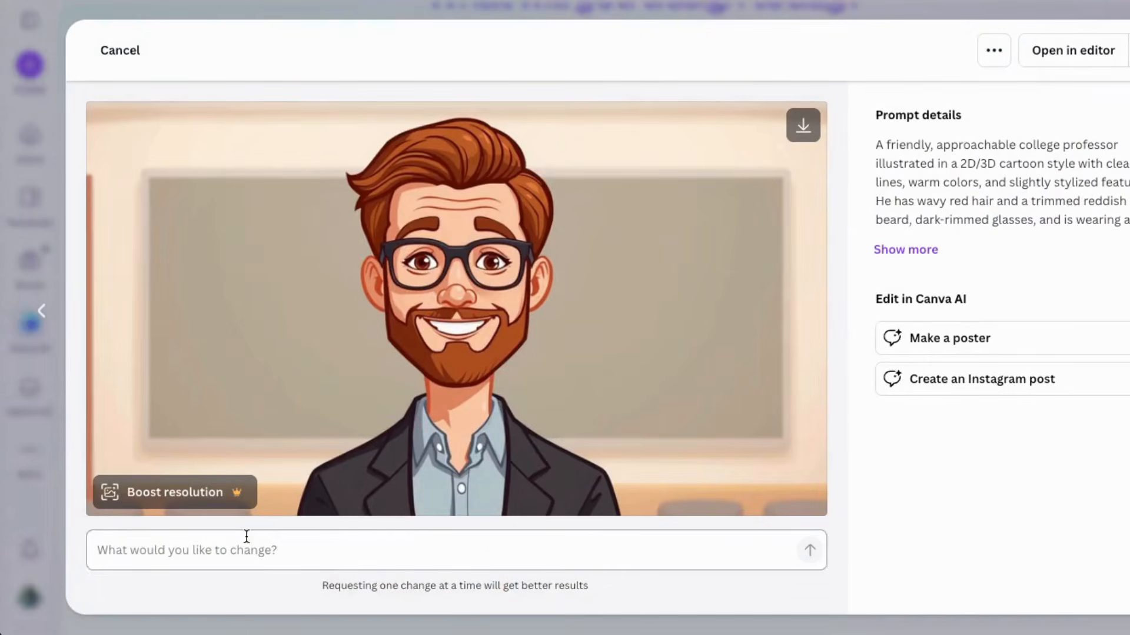
key("Right")
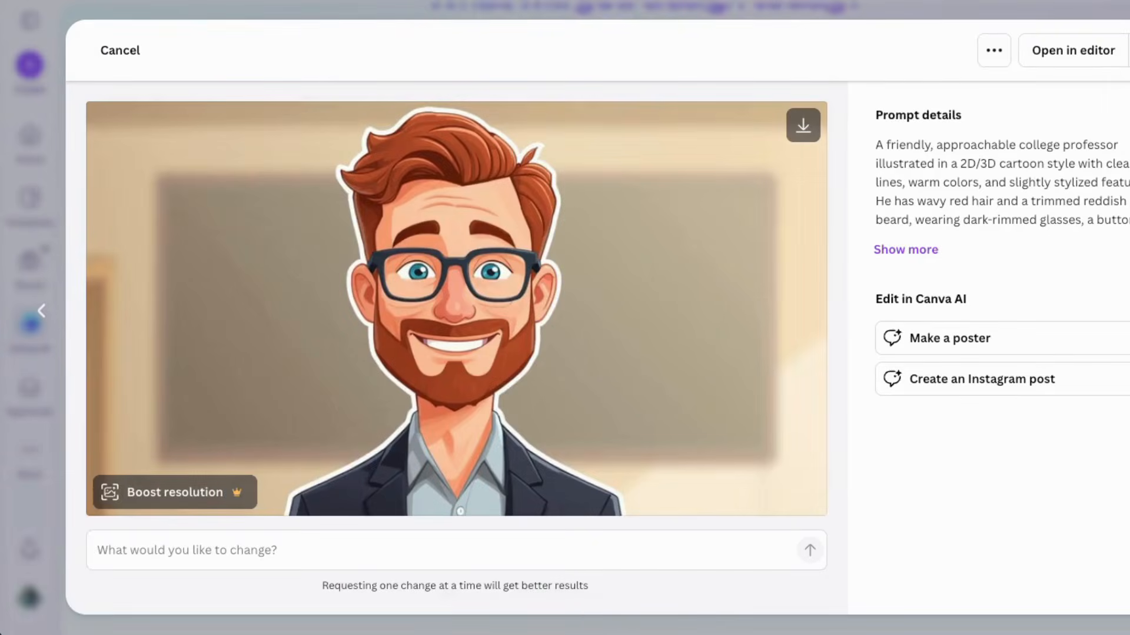
key("Right")
key("Right")
key("Right")
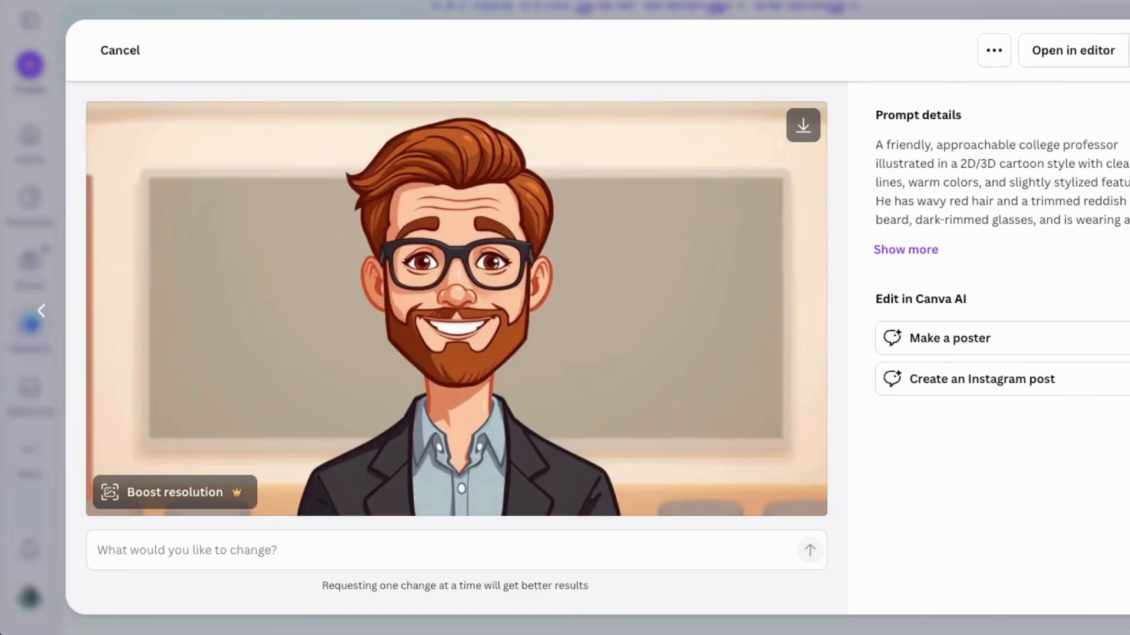
key("Escape")
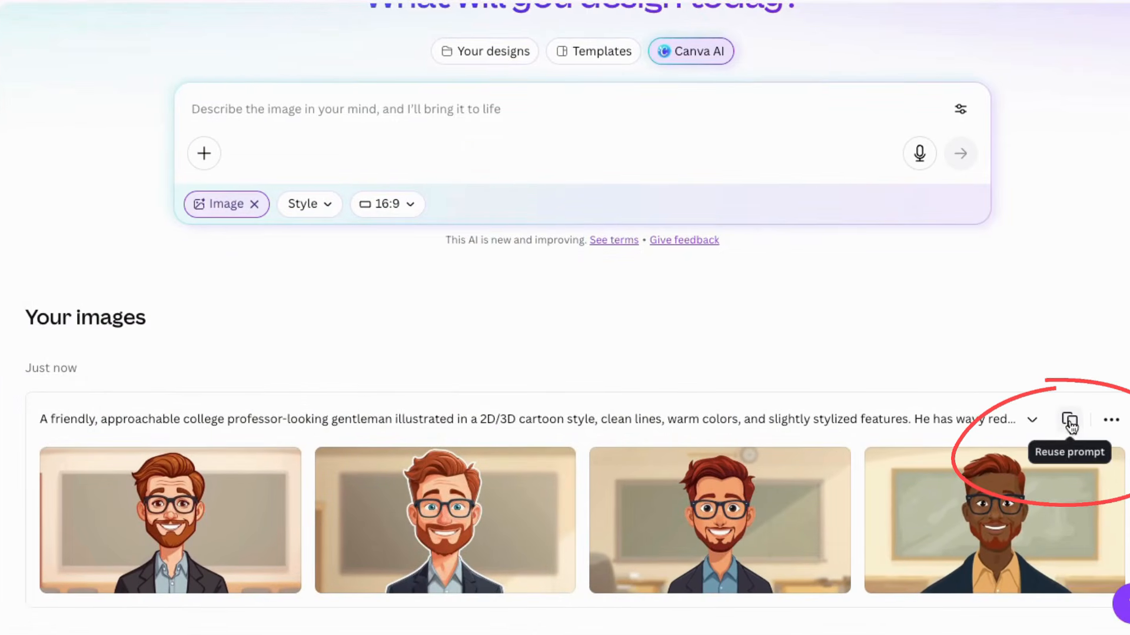
Step: Reuse the professor prompt, remove "neutral," from the background description, change "classroom" to "classroom setting", and generate new images
left_click(1069, 422)
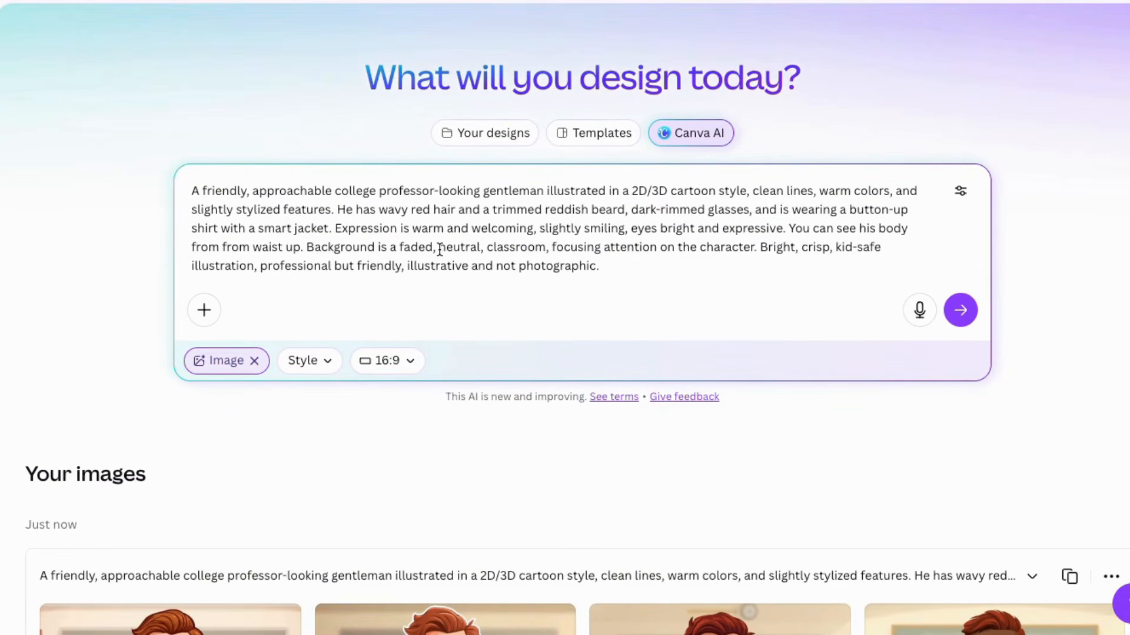
key("BackSpace")
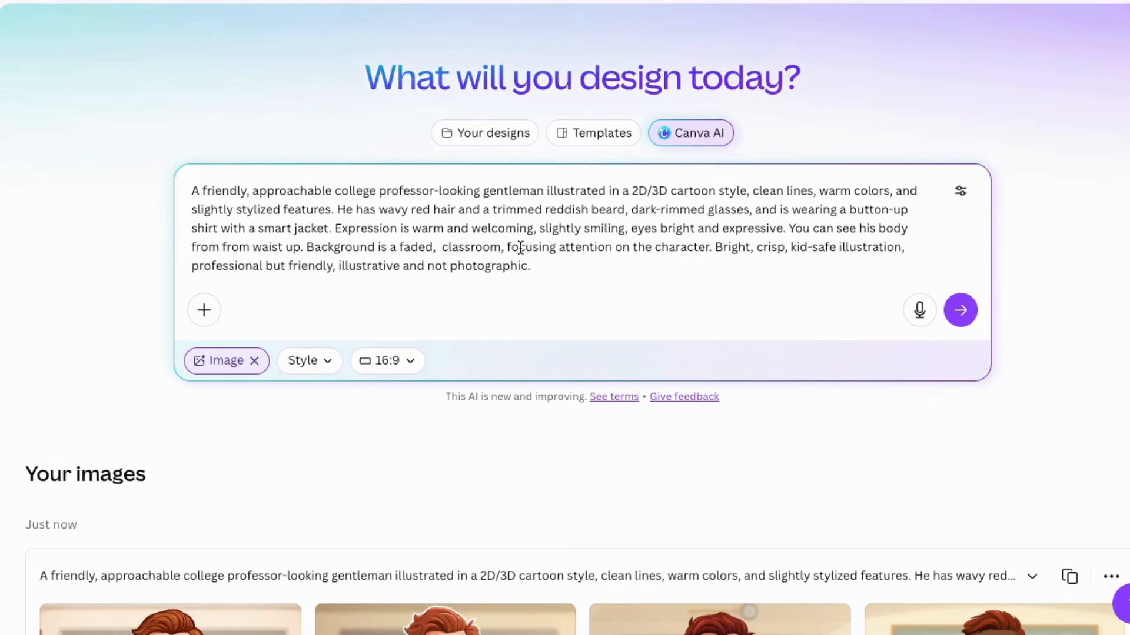
left_click(500, 248)
type("setting")
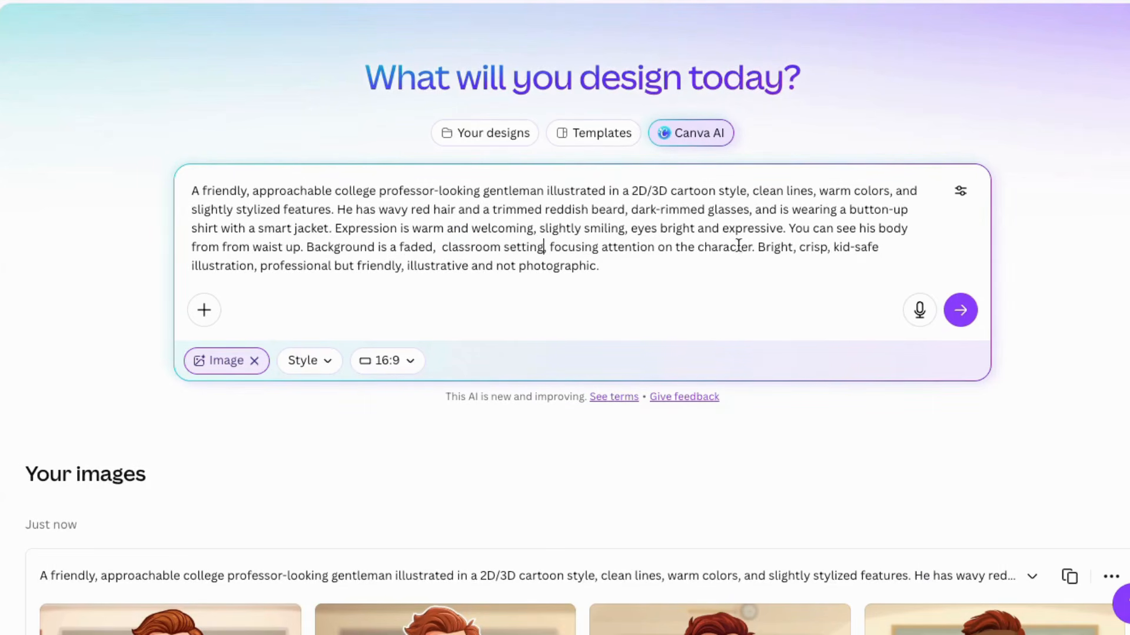
left_click(960, 315)
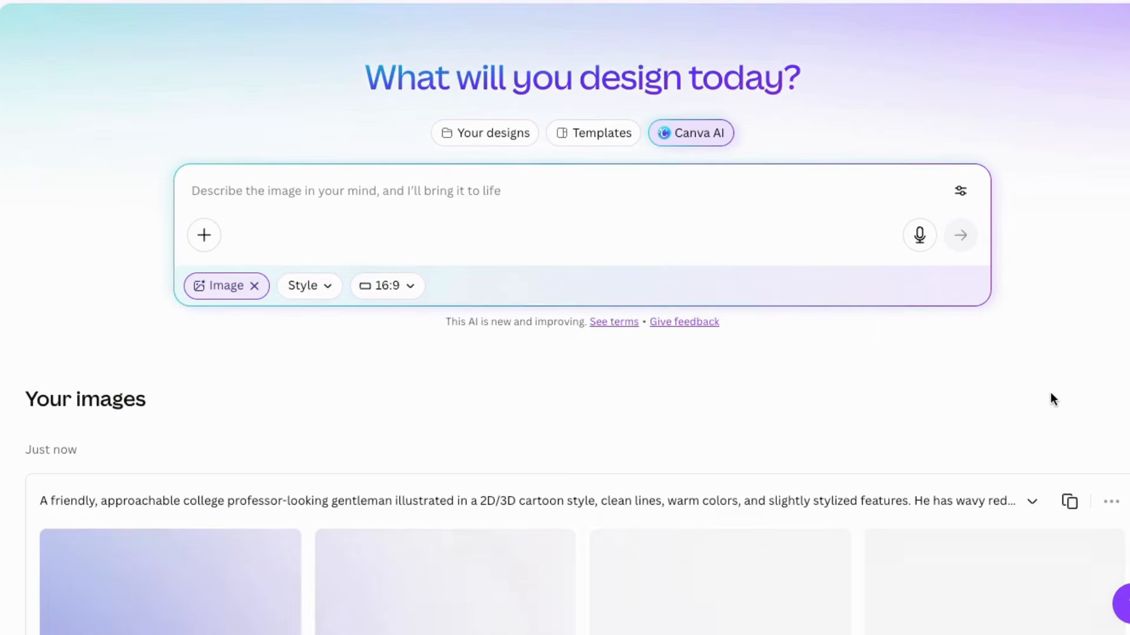
Step: Boost the resolution of the new full-bearded professor image with the green chalkboard and window, and download the boosted version
scroll(1051, 397, "down", 4)
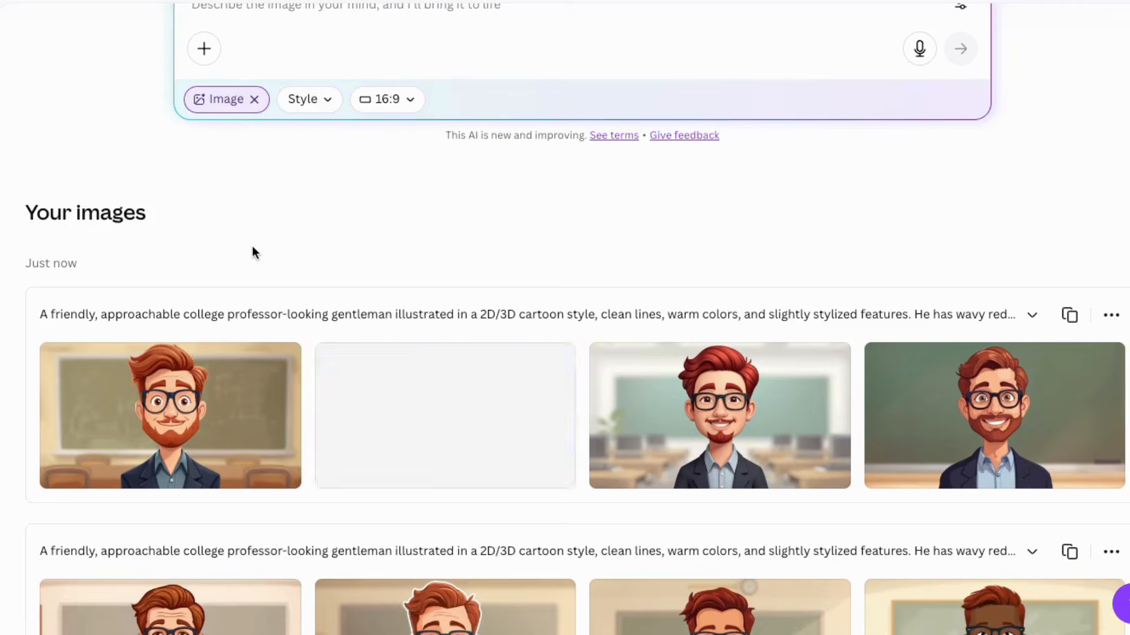
left_click(141, 403)
key("Right")
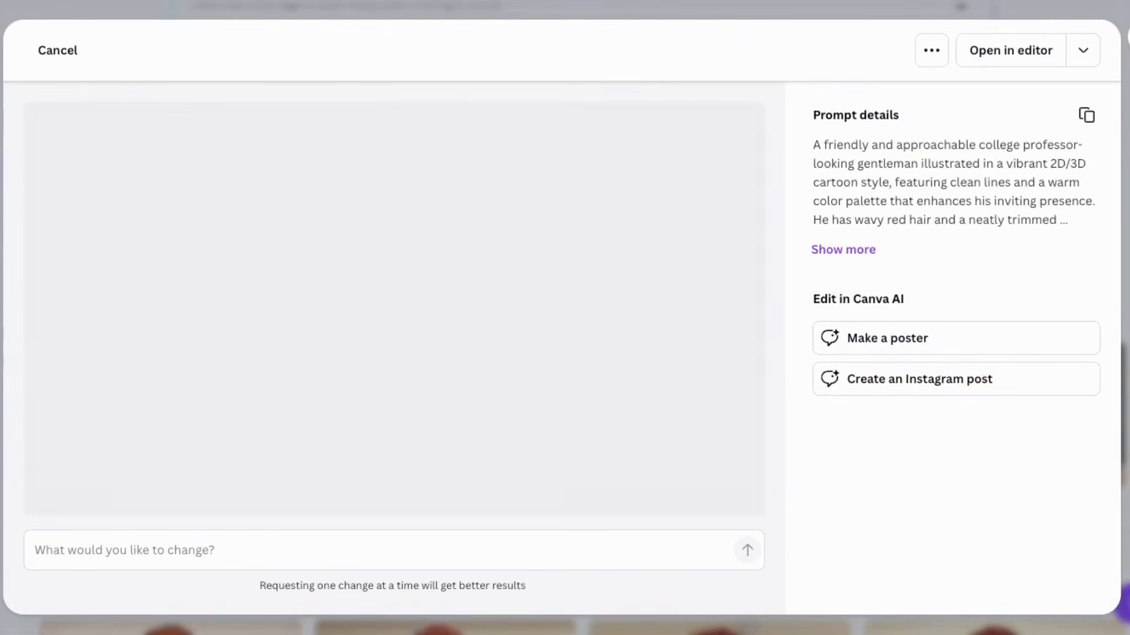
key("Right")
key("Right")
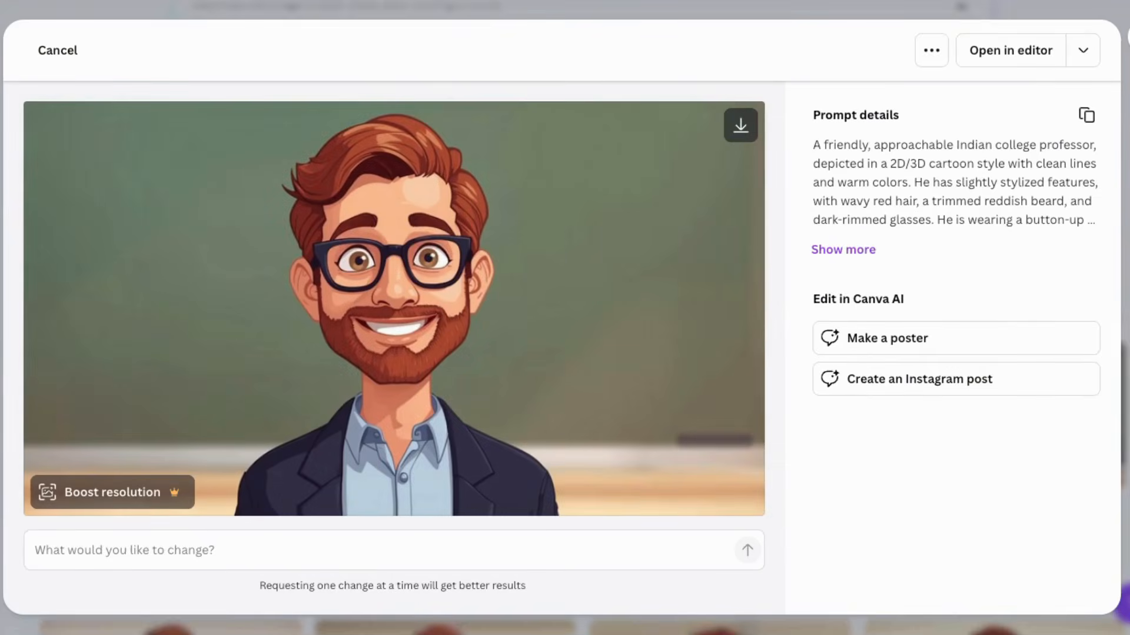
key("Right")
key("Right")
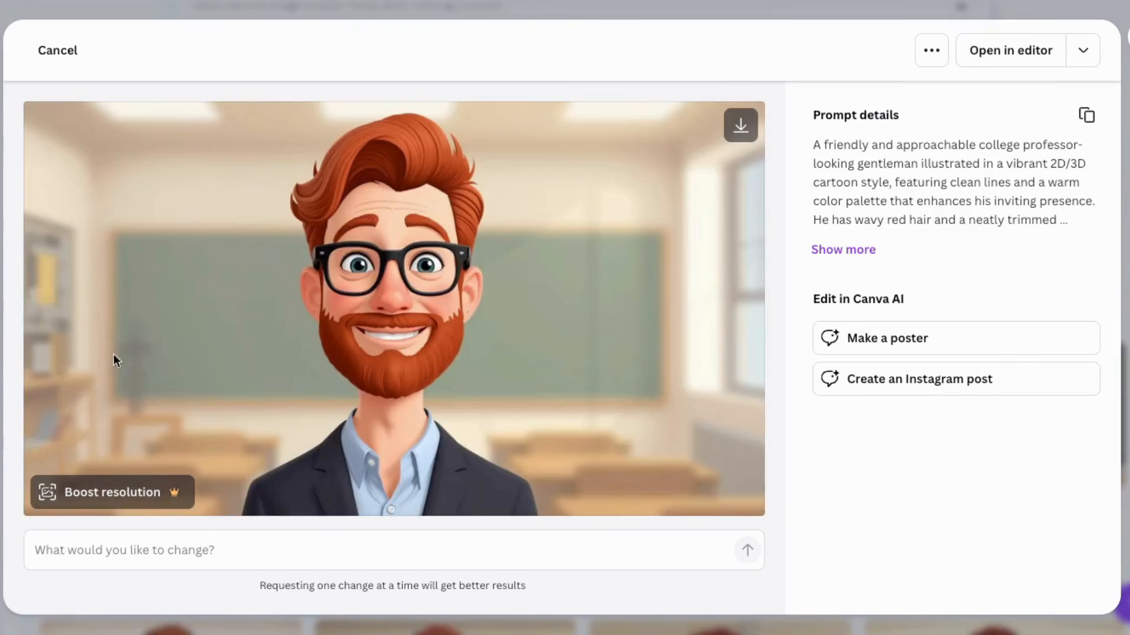
left_click(109, 498)
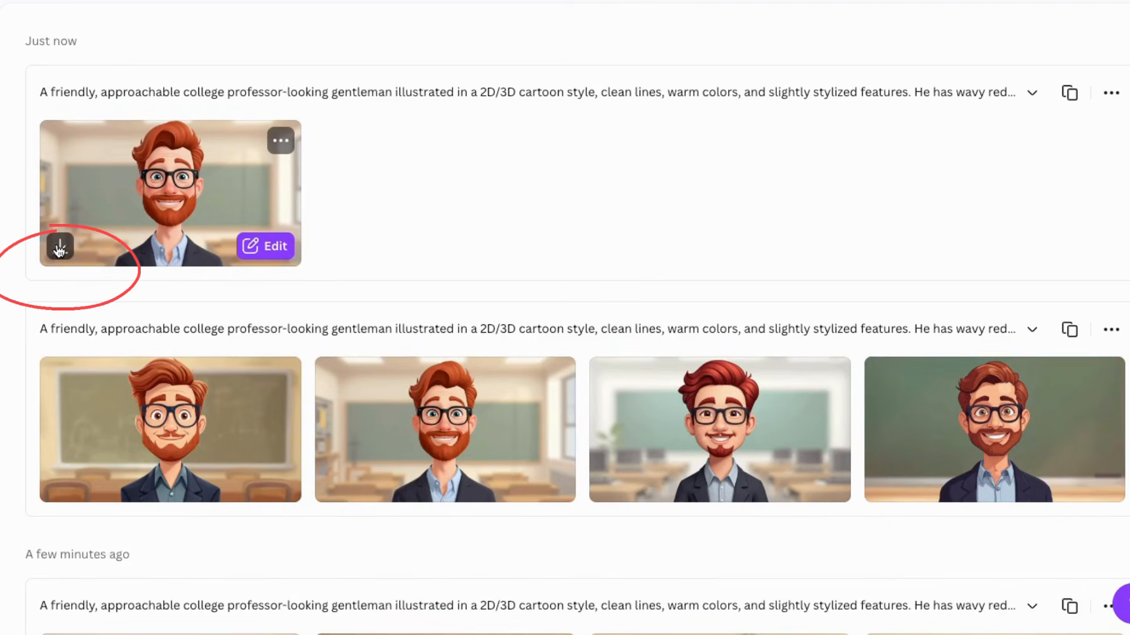
left_click(60, 248)
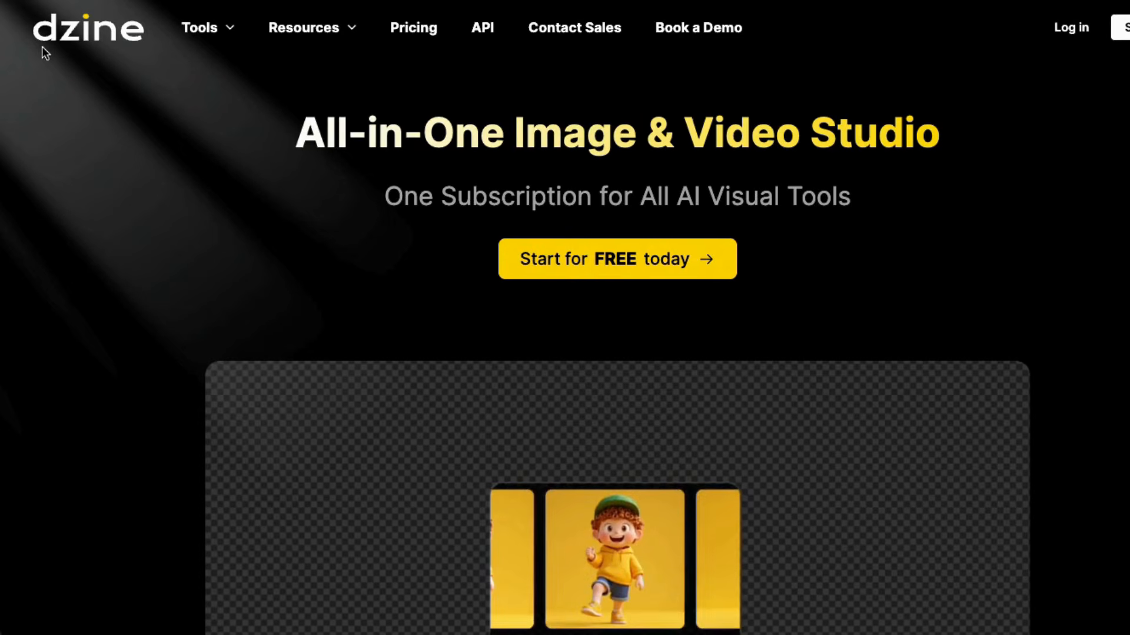
Step: Review the monthly subscription plans on the Dzine website
left_click(408, 30)
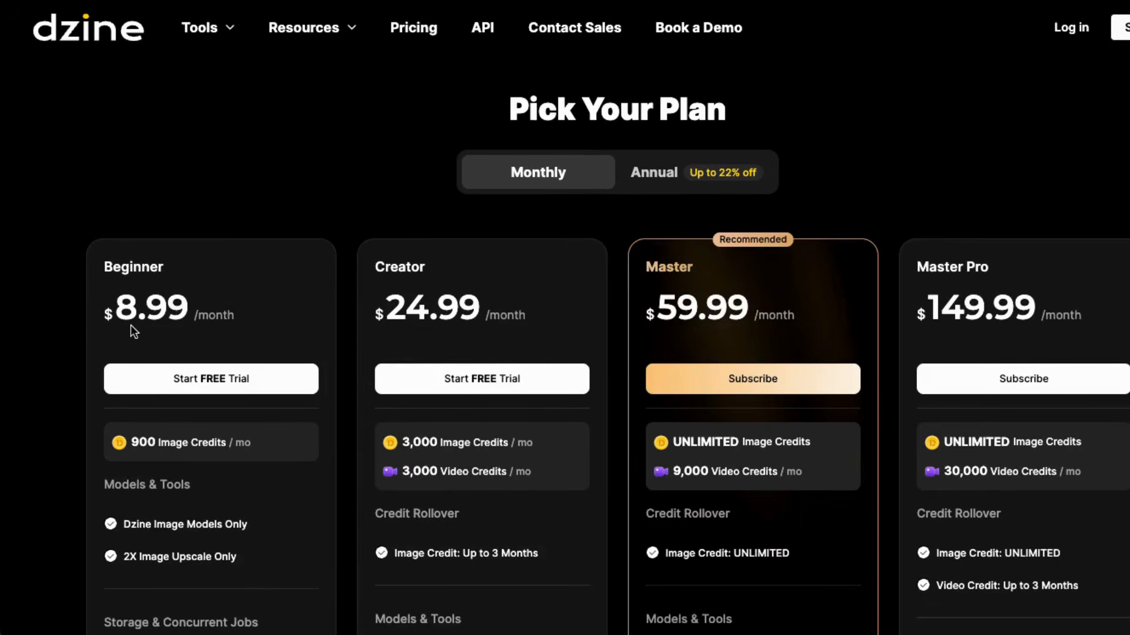
left_click(107, 389)
left_click(730, 254)
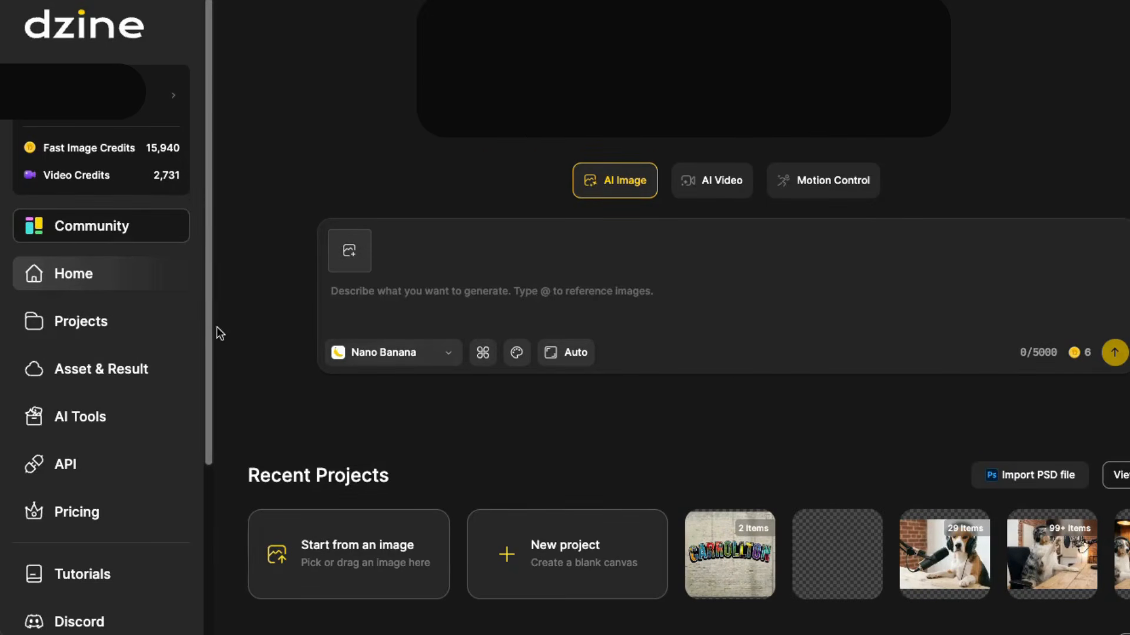
Step: Open the Lip-Sync tool from the Dzine home page and set the project's aspect ratio to 16:9
scroll(217, 328, "down", 8)
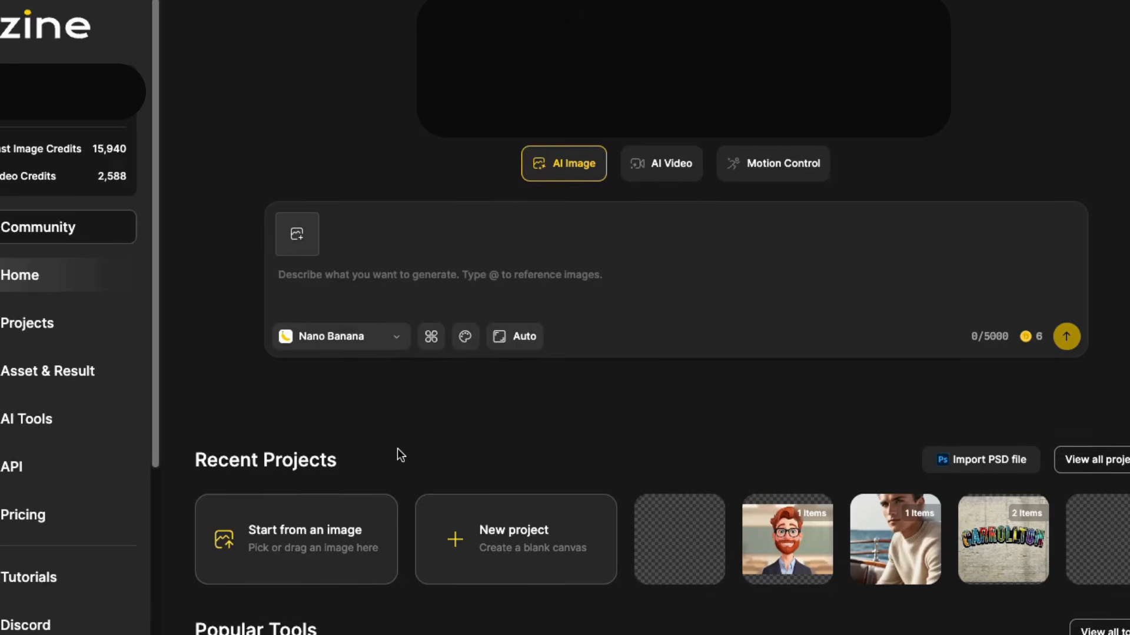
scroll(397, 449, "down", 10)
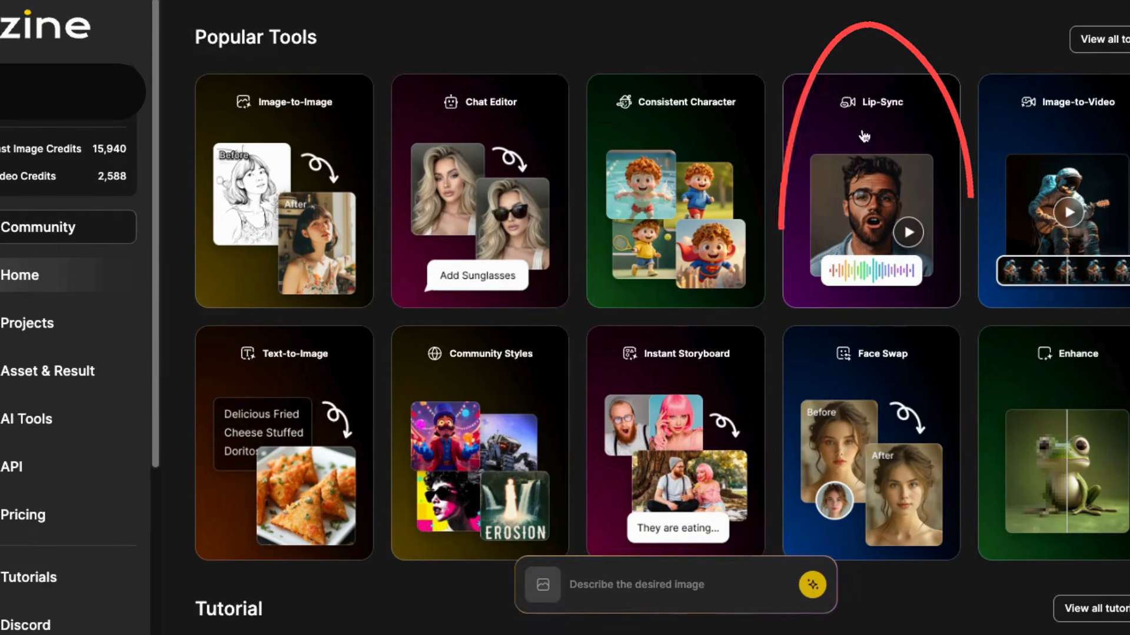
left_click(883, 138)
left_click(77, 21)
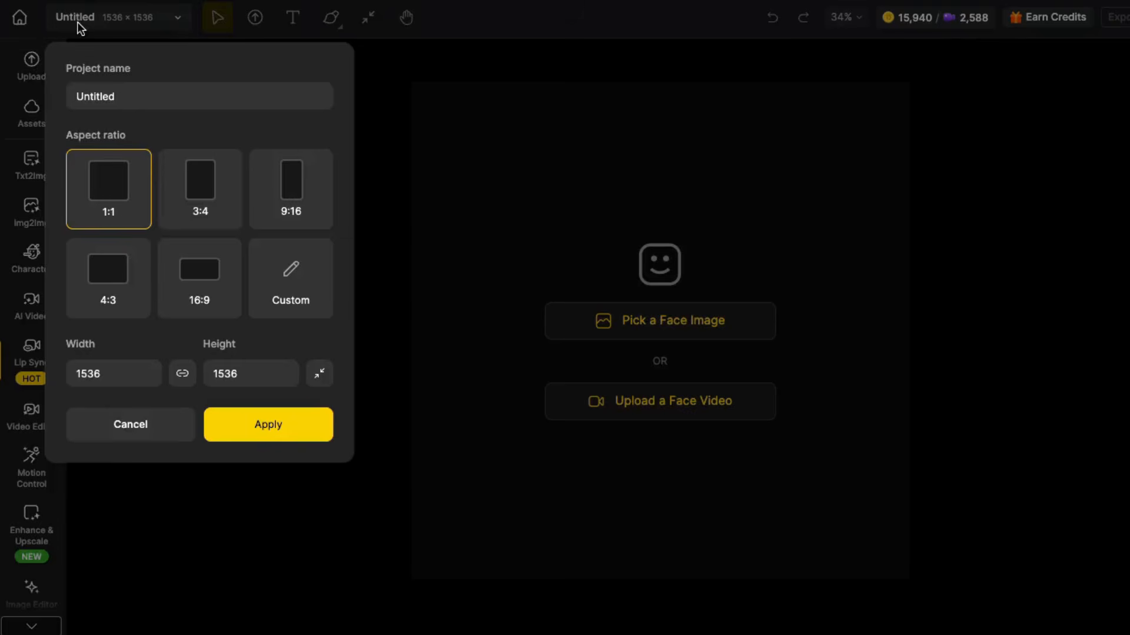
left_click(196, 272)
left_click(253, 430)
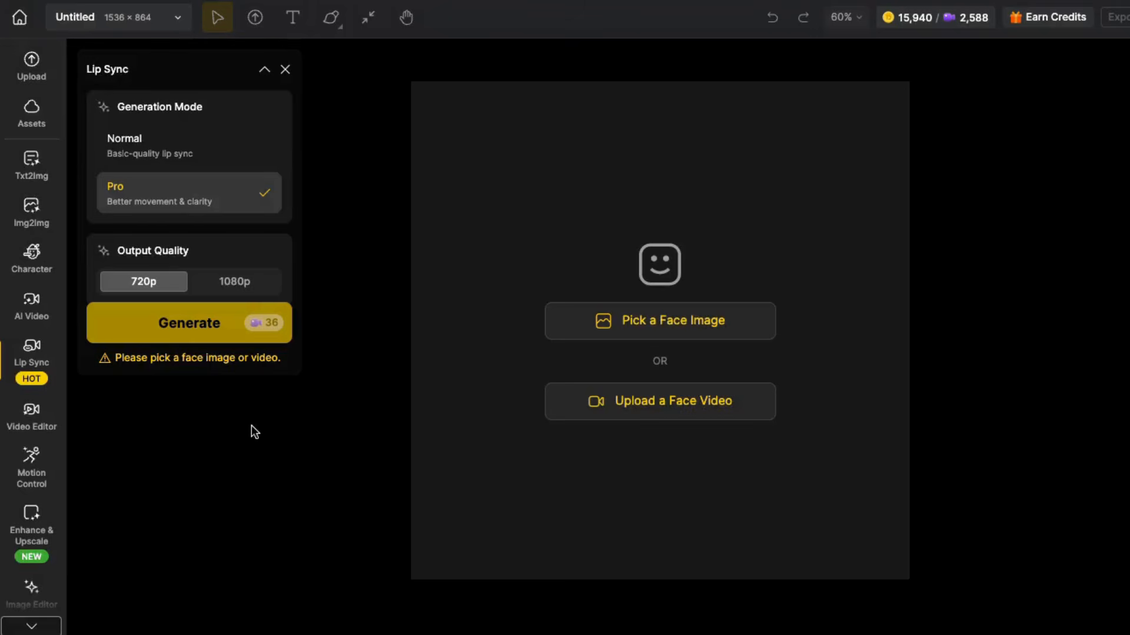
Step: Upload the professor image as the lip-sync face image and manually mark his face with a rectangle from forehead to beard
left_click(662, 321)
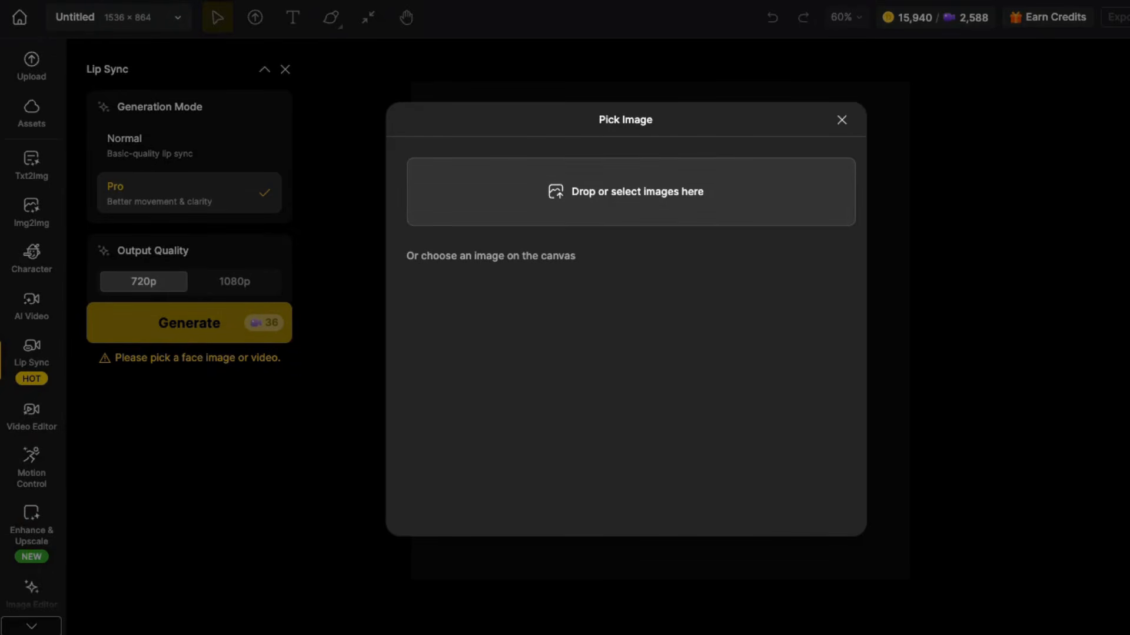
left_click_drag(1011, 41, 646, 186)
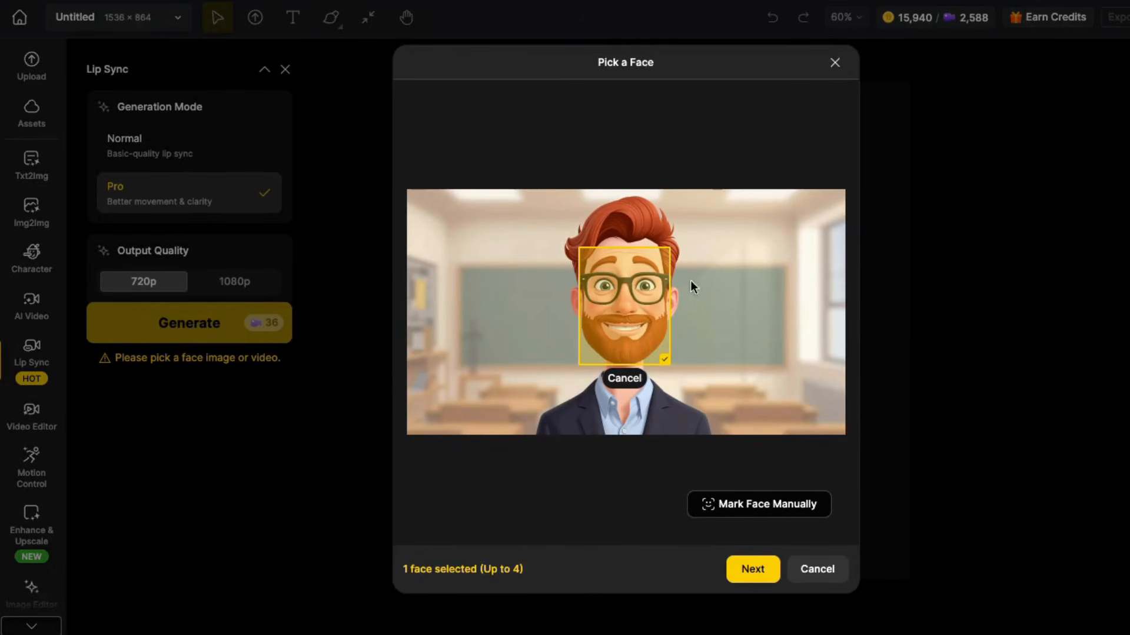
left_click(636, 388)
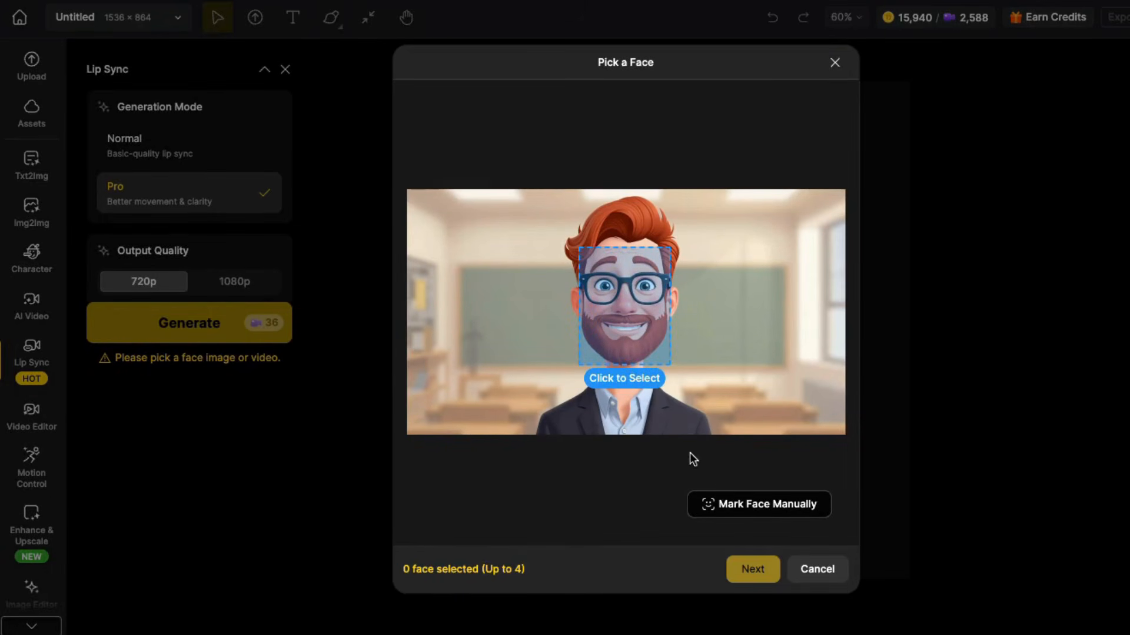
left_click(732, 506)
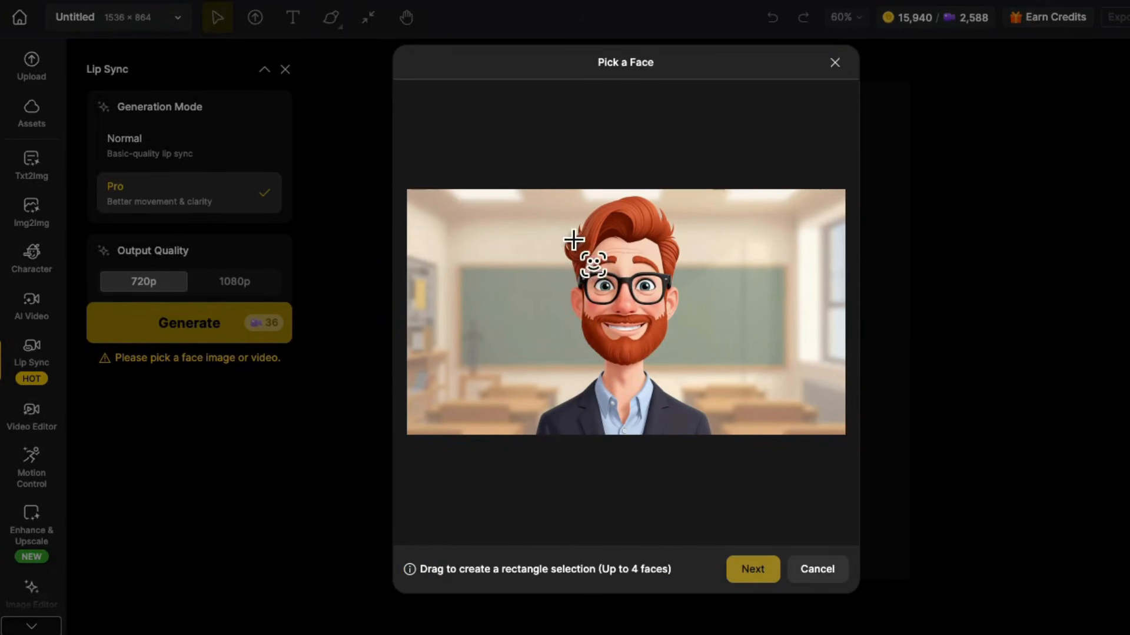
left_click_drag(570, 243, 672, 365)
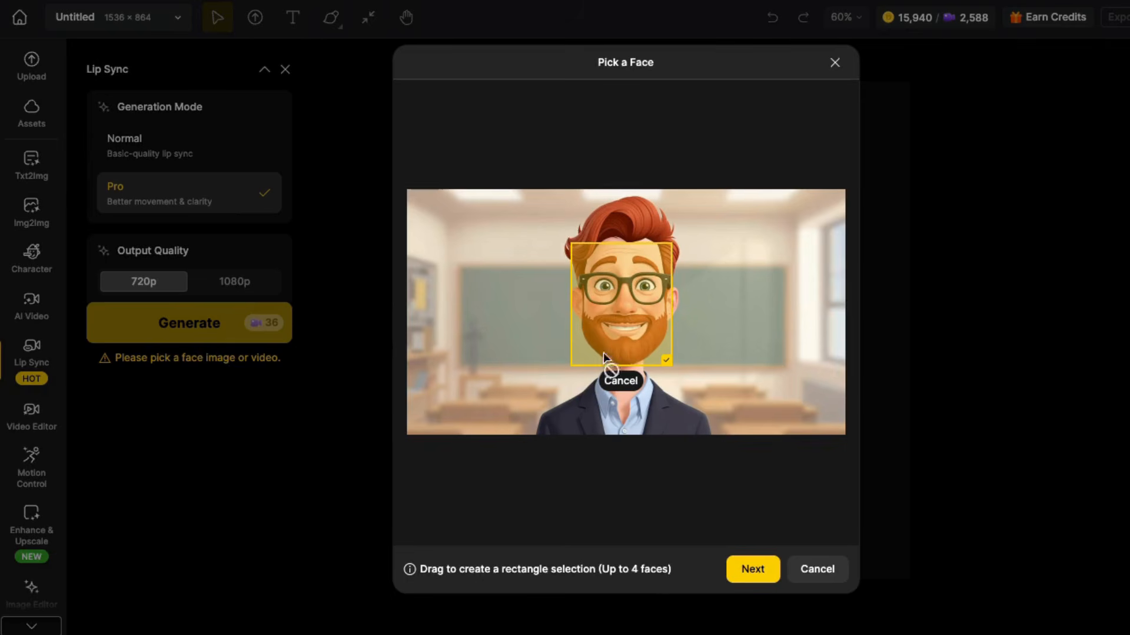
left_click(747, 570)
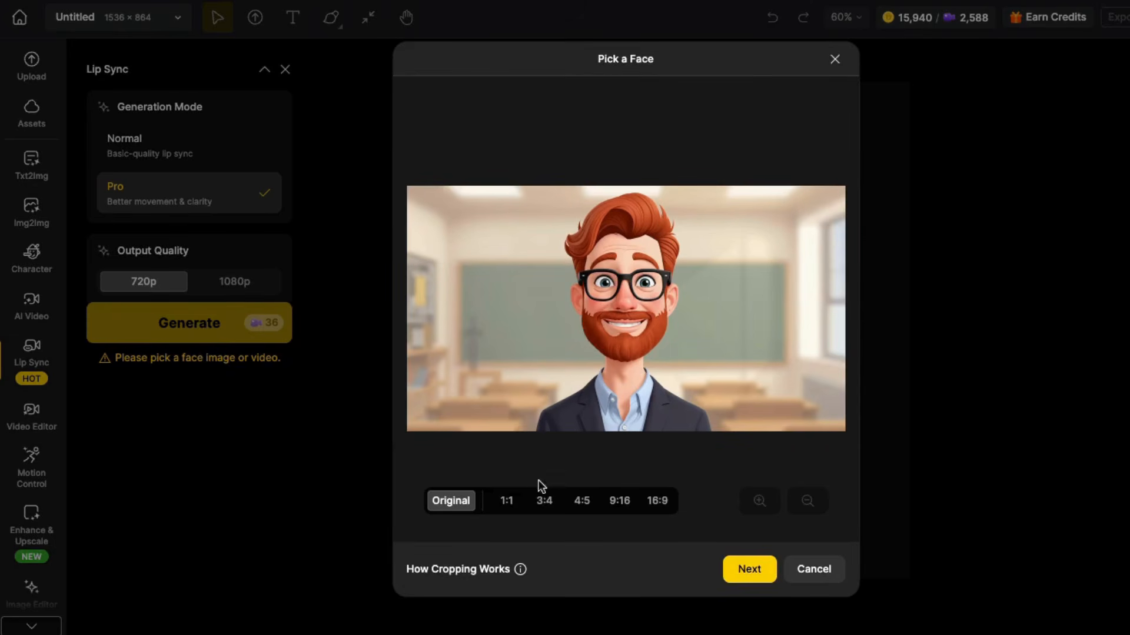
Step: Crop the professor face image to 16:9 and add it to the lip-sync project
left_click(657, 501)
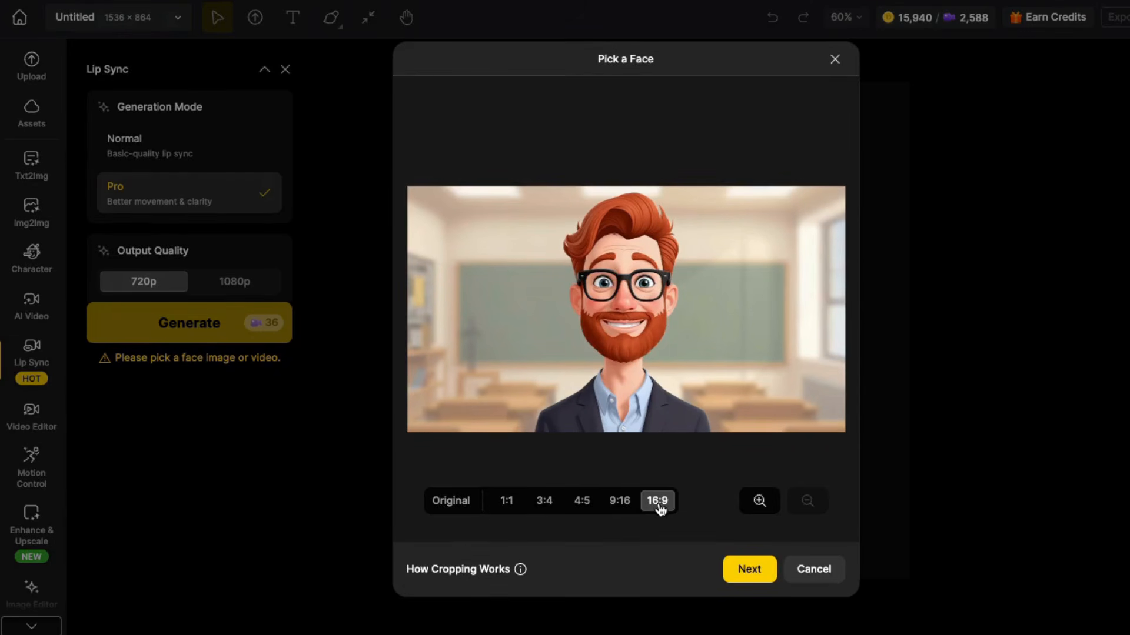
left_click(749, 569)
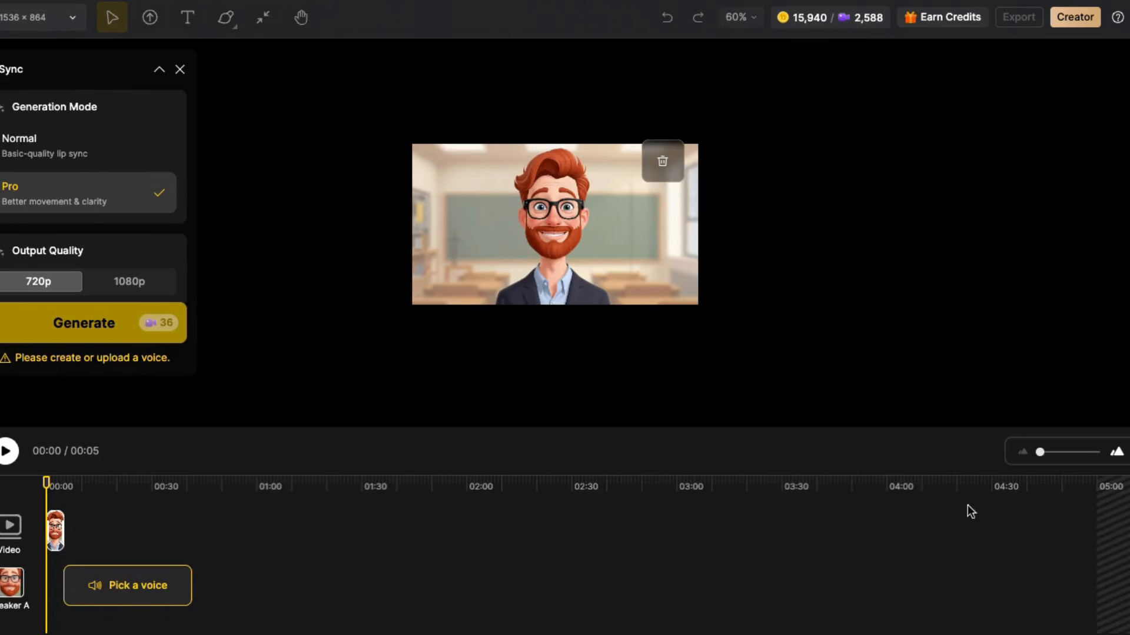
Step: Enlarge the timeline scale, open the voice settings for Speaker A and browse the available text-to-speech voices
left_click_drag(1039, 452, 1054, 454)
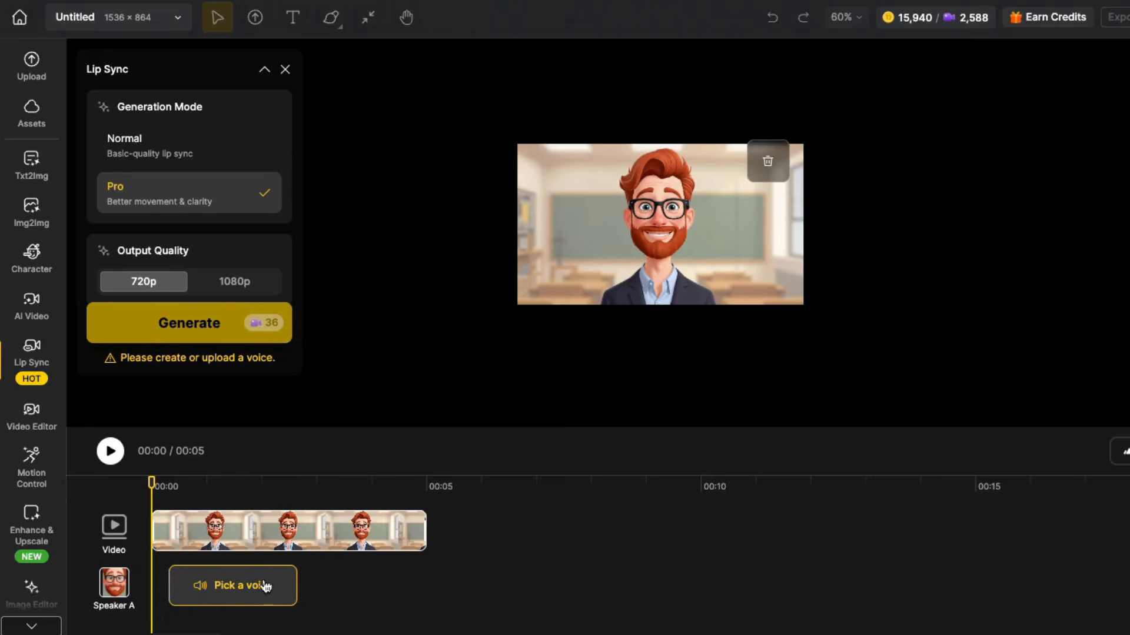
left_click(266, 587)
left_click(732, 107)
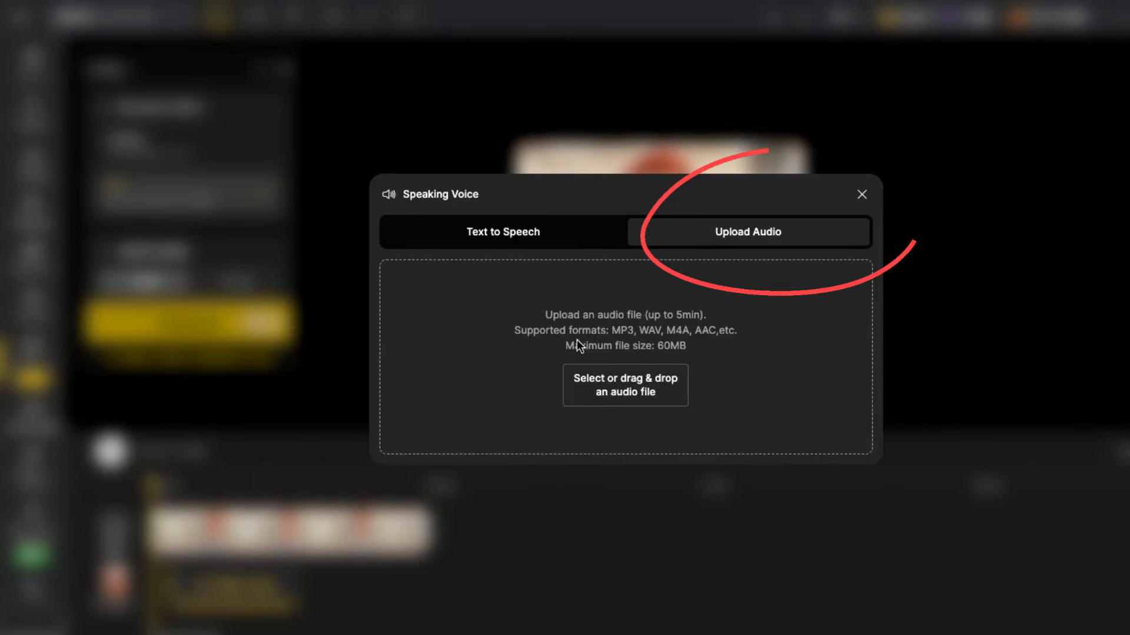
left_click(490, 237)
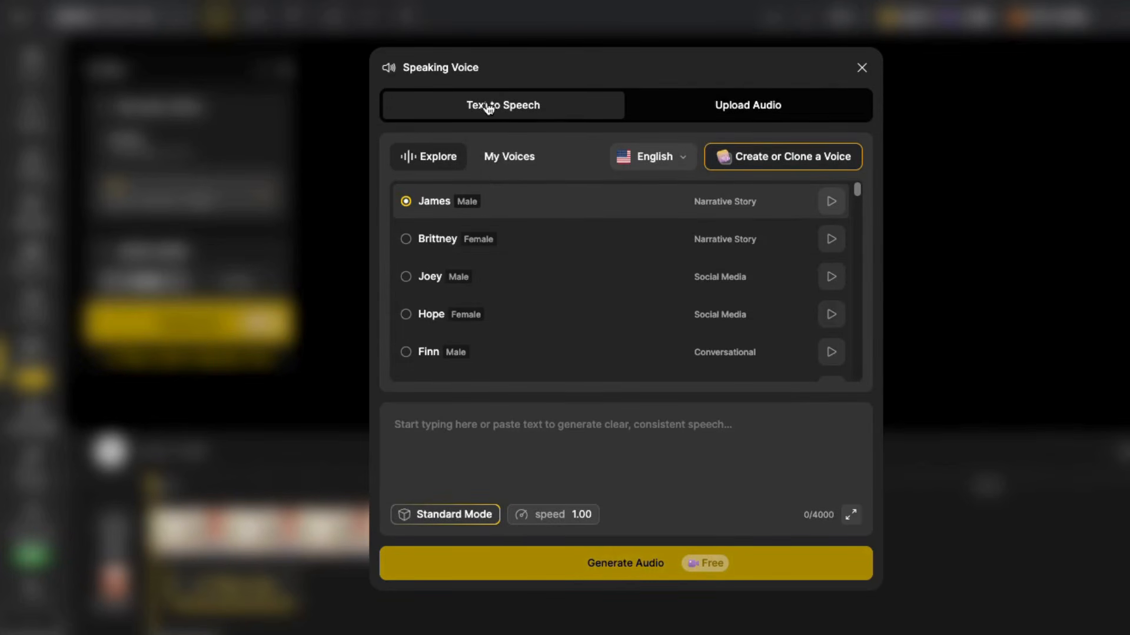
scroll(457, 330, "down", 10)
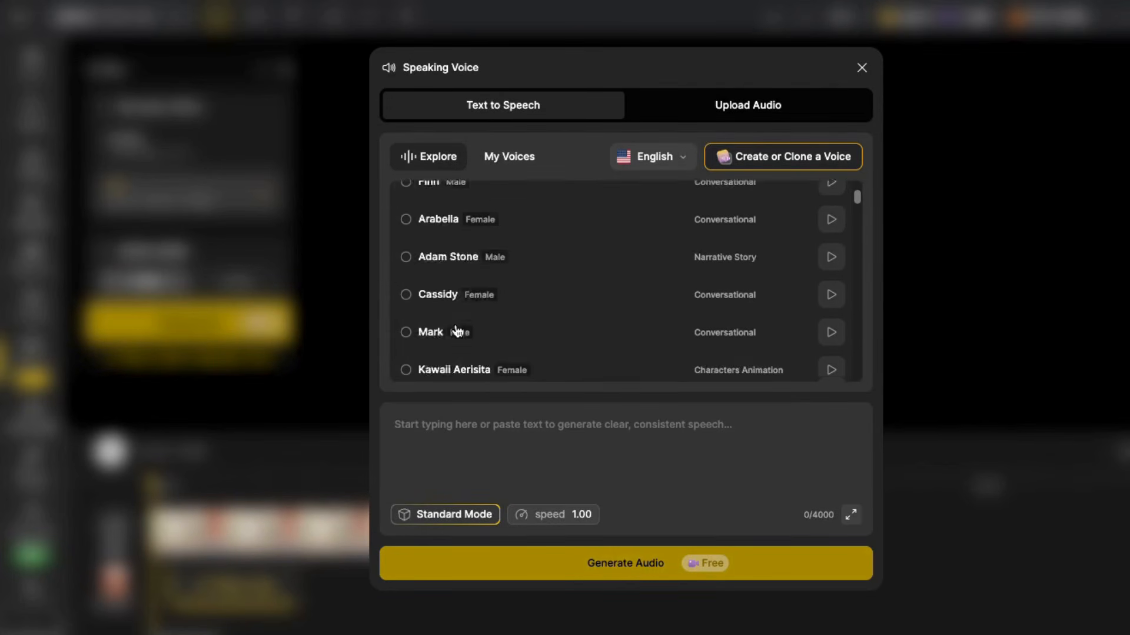
scroll(529, 271, "up", 10)
Step: Choose English as the text-to-speech language and select the male conversational voice Mark
left_click(658, 156)
scroll(658, 247, "down", 2)
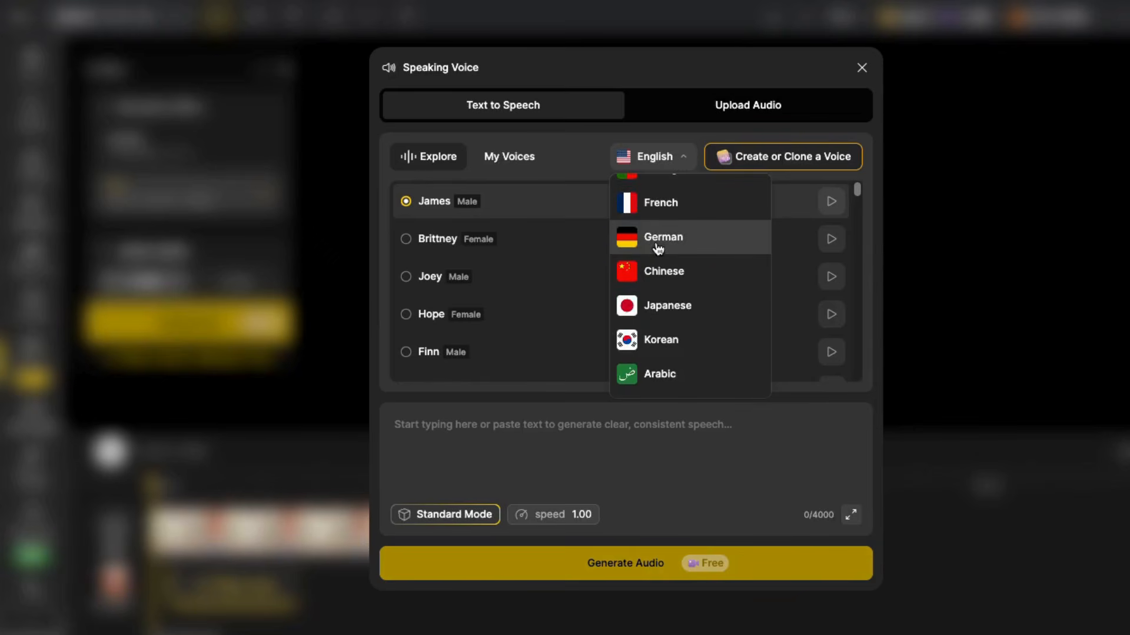
scroll(654, 235, "up", 3)
left_click(651, 200)
scroll(506, 318, "down", 5)
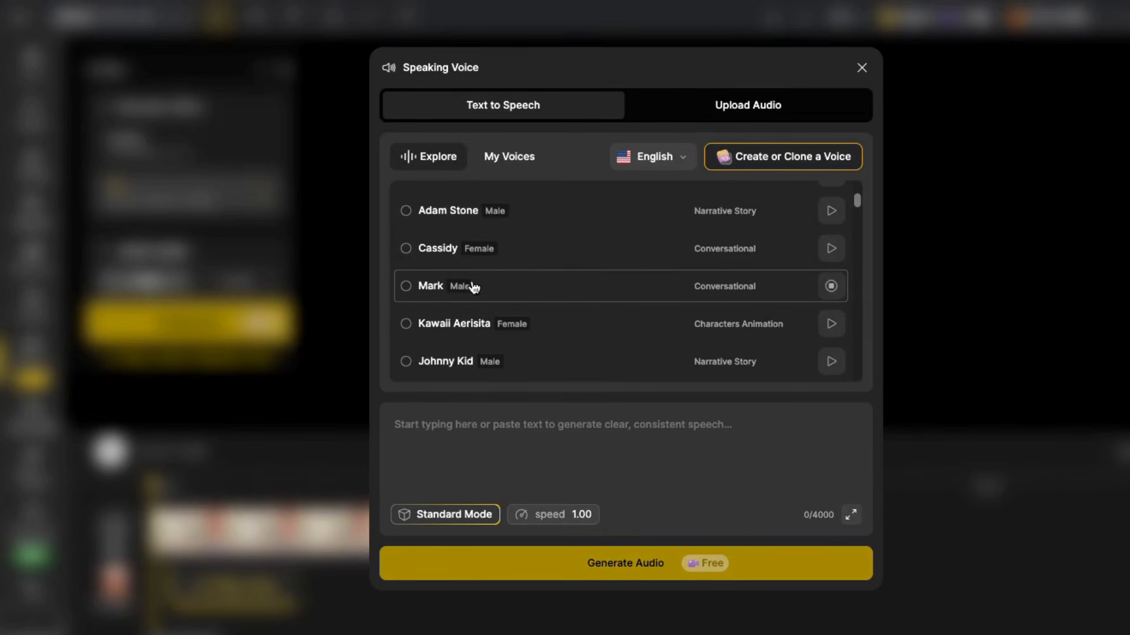
left_click(425, 289)
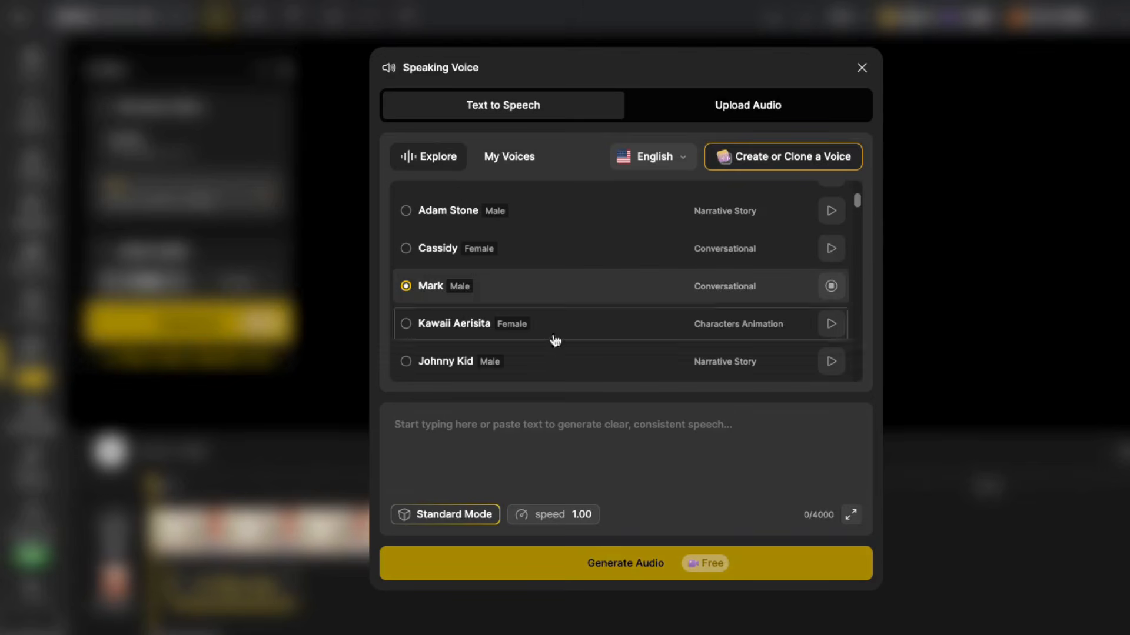
Step: Generate Expressive Mode speech from the class welcome script beginning "Hello, everyone! Welcome to class." and apply the audio to the speaker
left_click(399, 427)
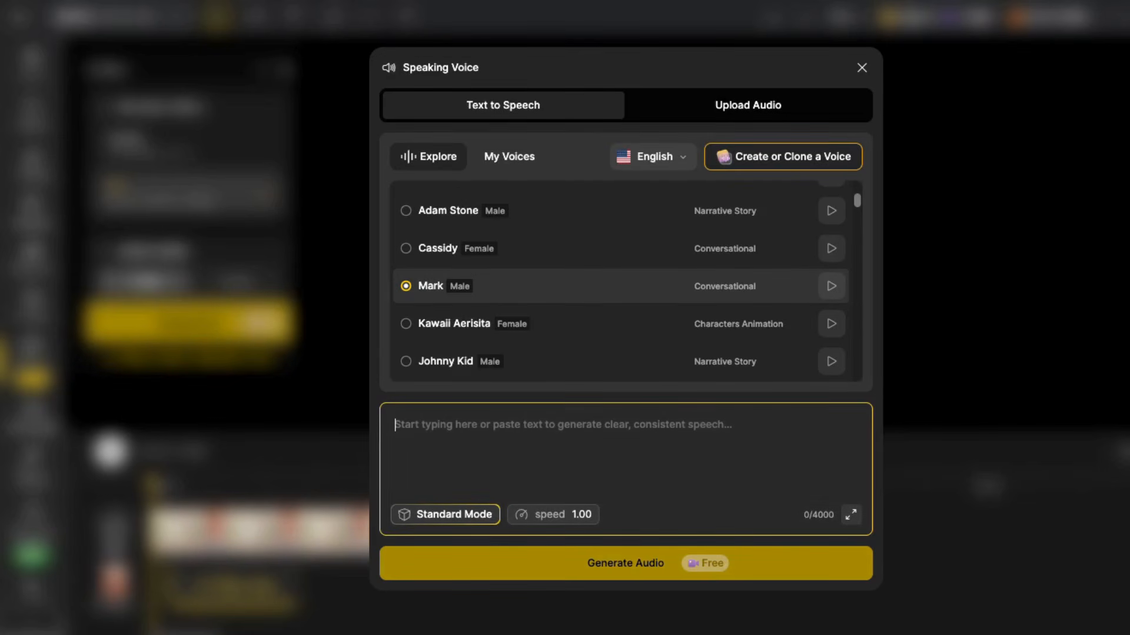
type("Hello, everyone! Welcome to class. Today, we're going to explore some really exciting tools that will help you create amazing animated videos from scratch. Don't worry if you've never done this before—by the end of our session, you'll have all the steps you need to make your own projects come alive.")
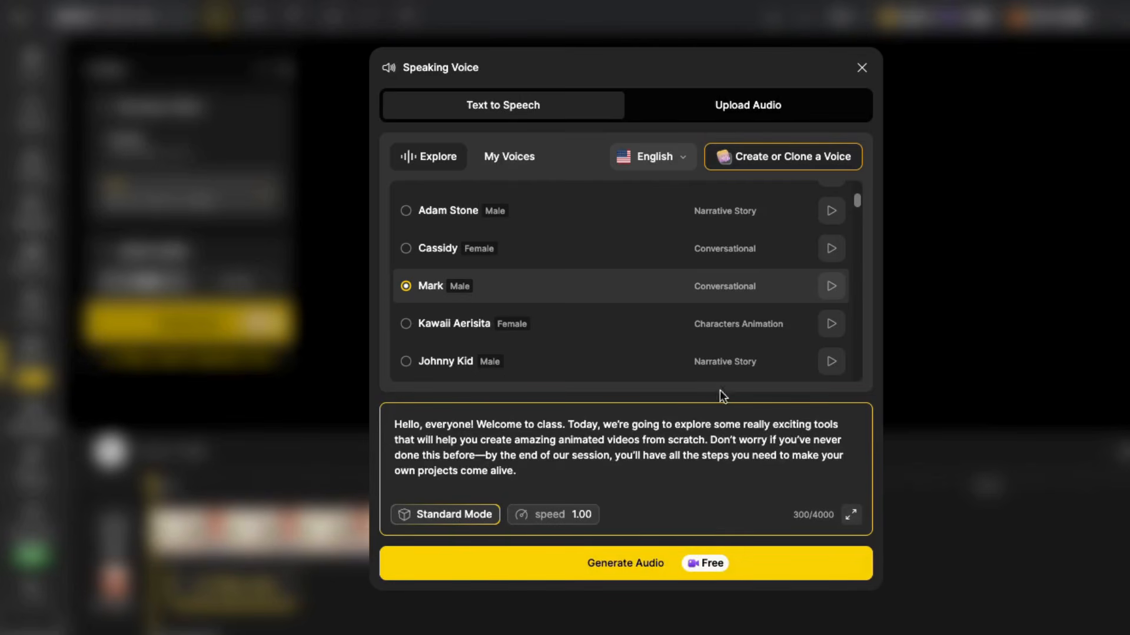
left_click(453, 514)
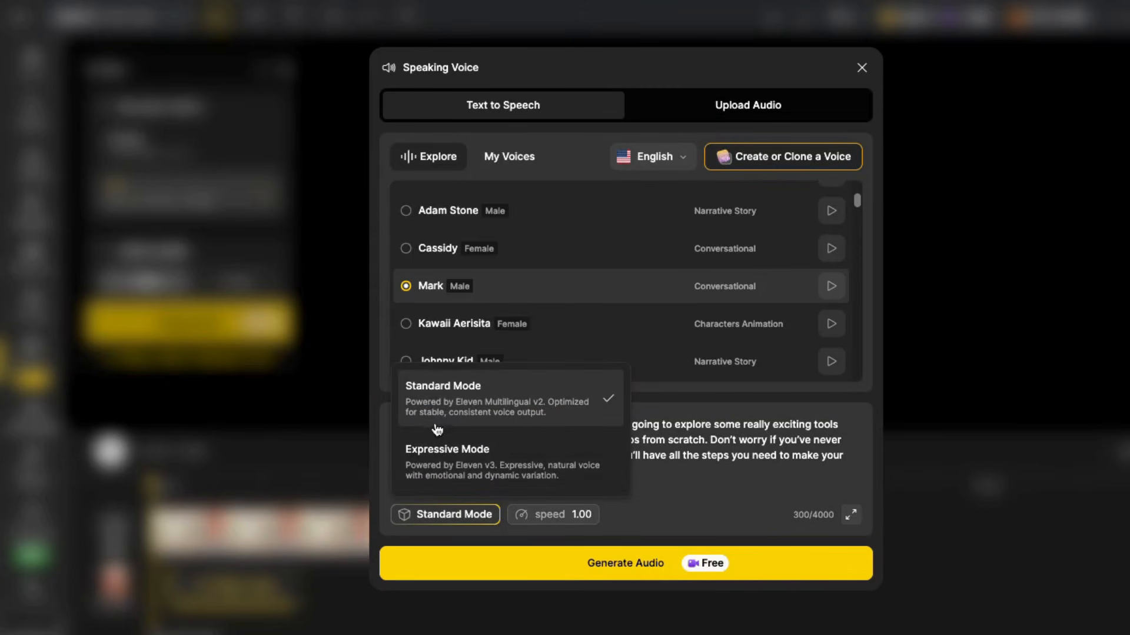
left_click(444, 471)
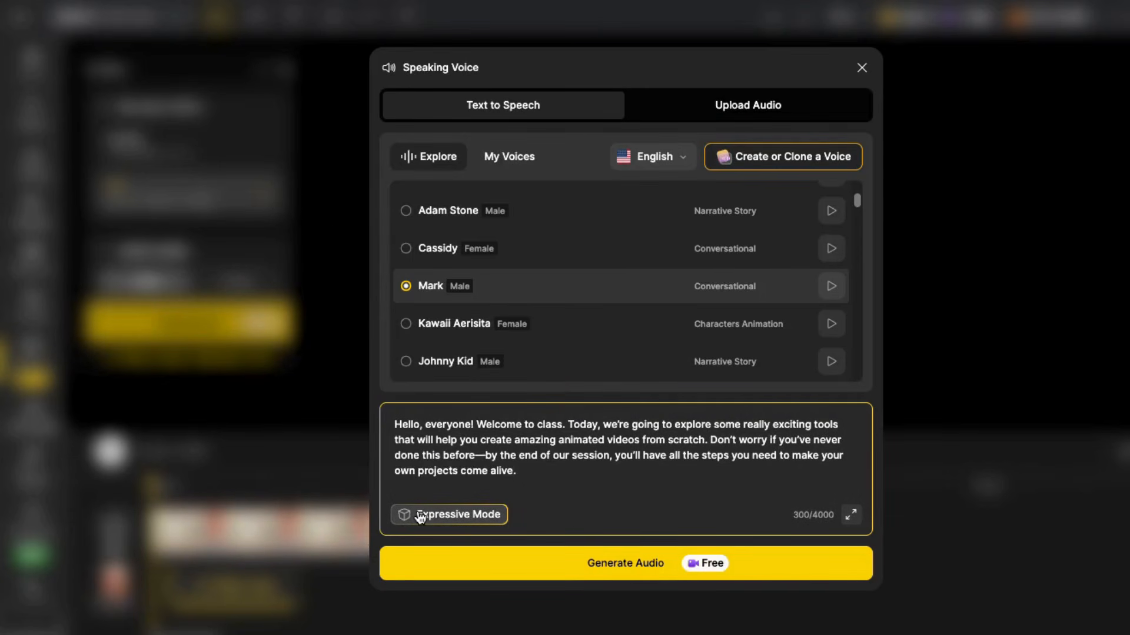
left_click(647, 568)
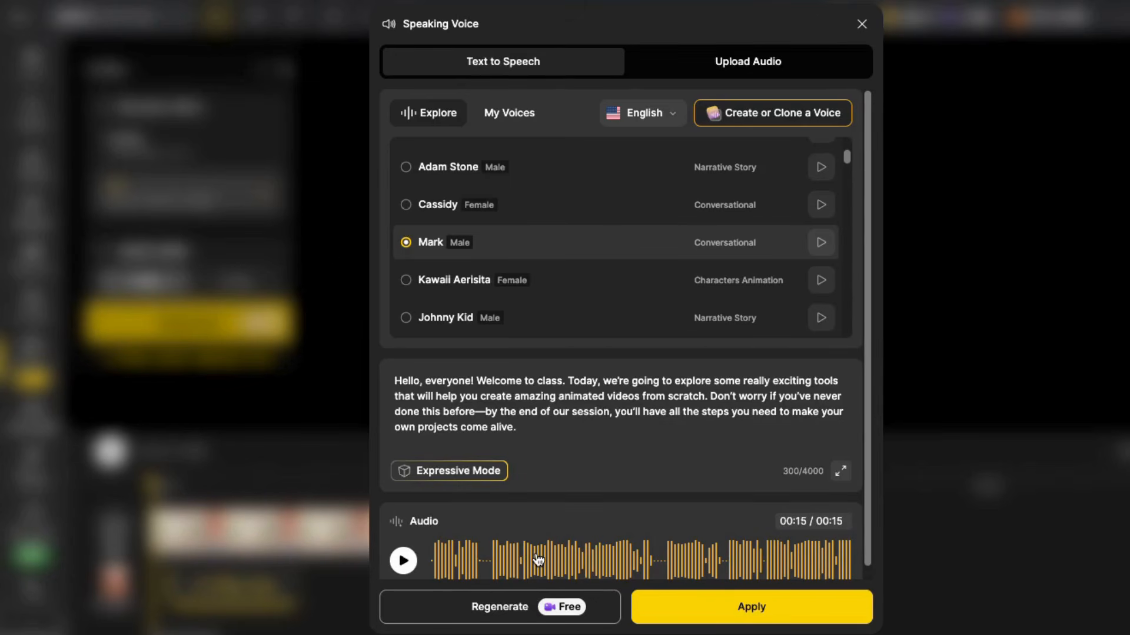
left_click(724, 609)
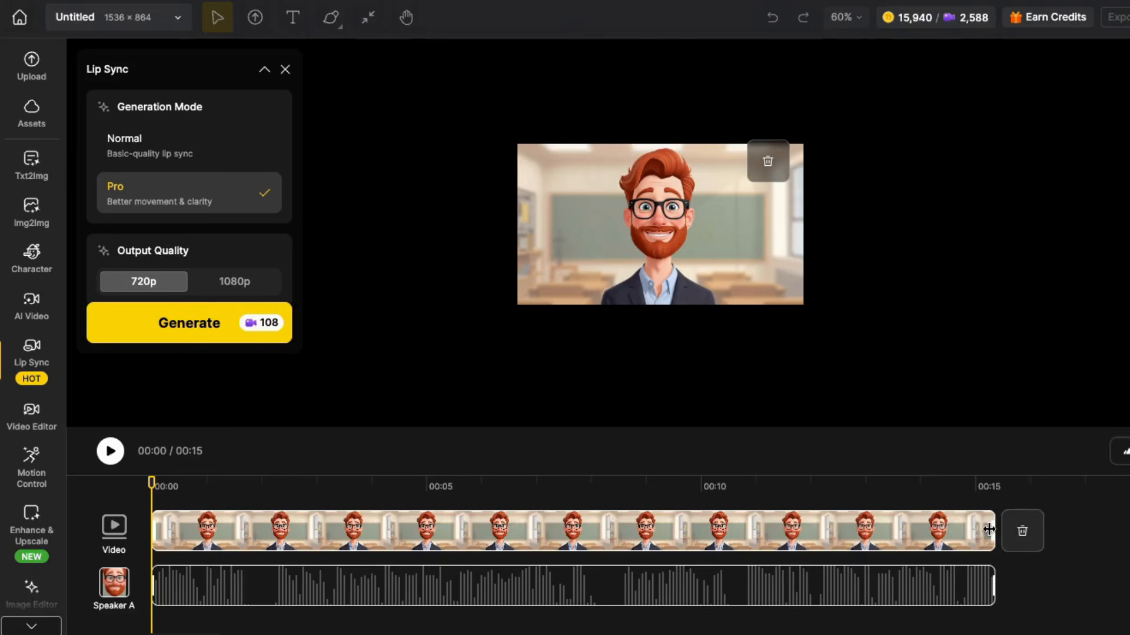
Step: Extend the professor video clip to about 16 seconds, shift the voice clip slightly later inside it, and play the timeline
left_click_drag(988, 530, 1007, 530)
left_click_drag(812, 585, 818, 585)
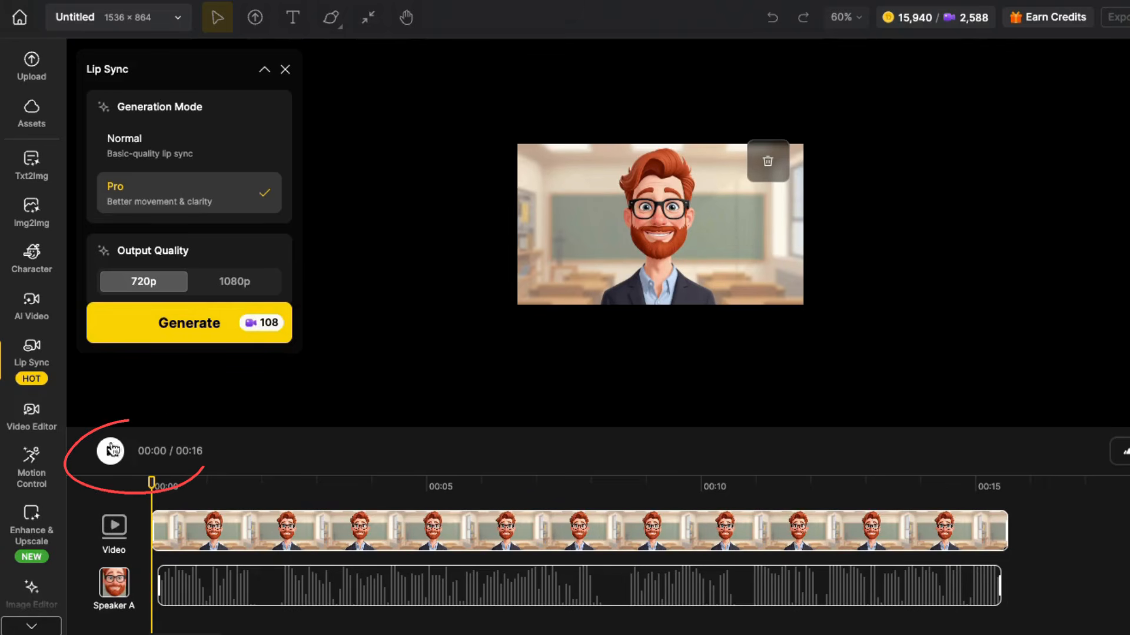
left_click(109, 457)
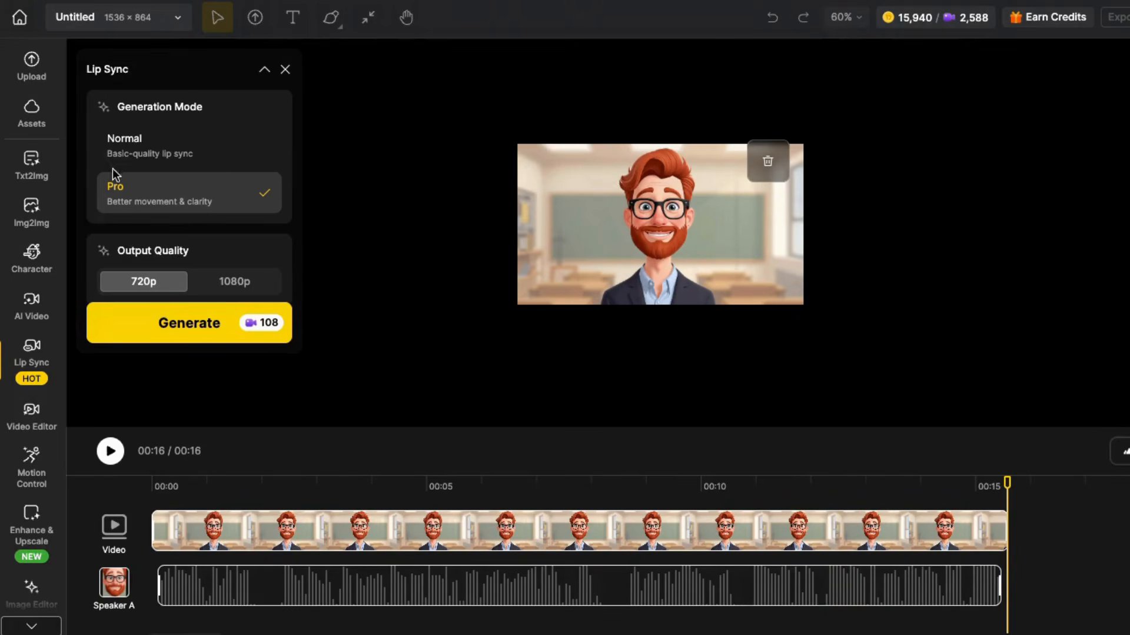
Step: Set the output quality to 1080p and generate the lip-sync video
left_click(227, 285)
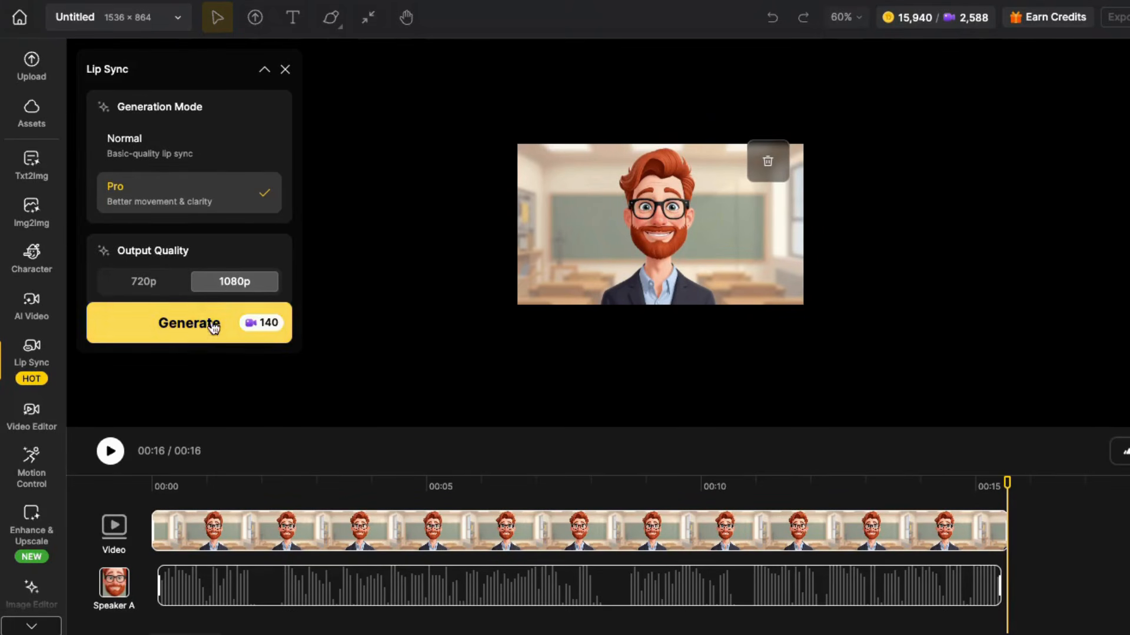
left_click(193, 326)
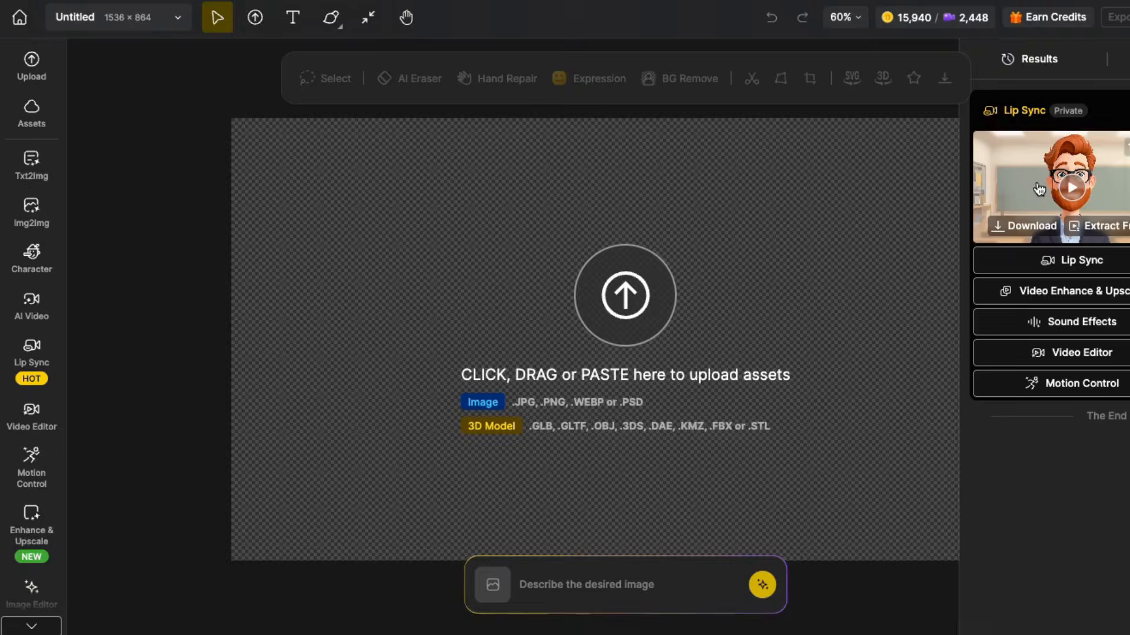
Step: Play the generated lip-sync video of the professor from the results and download it
left_click(1037, 181)
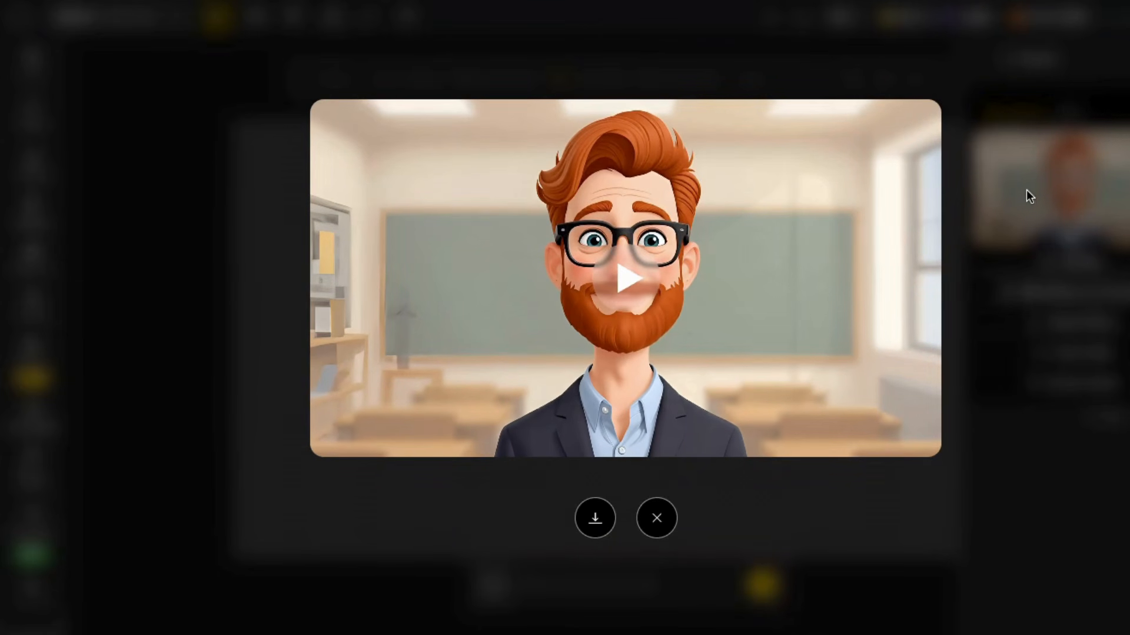
left_click(594, 519)
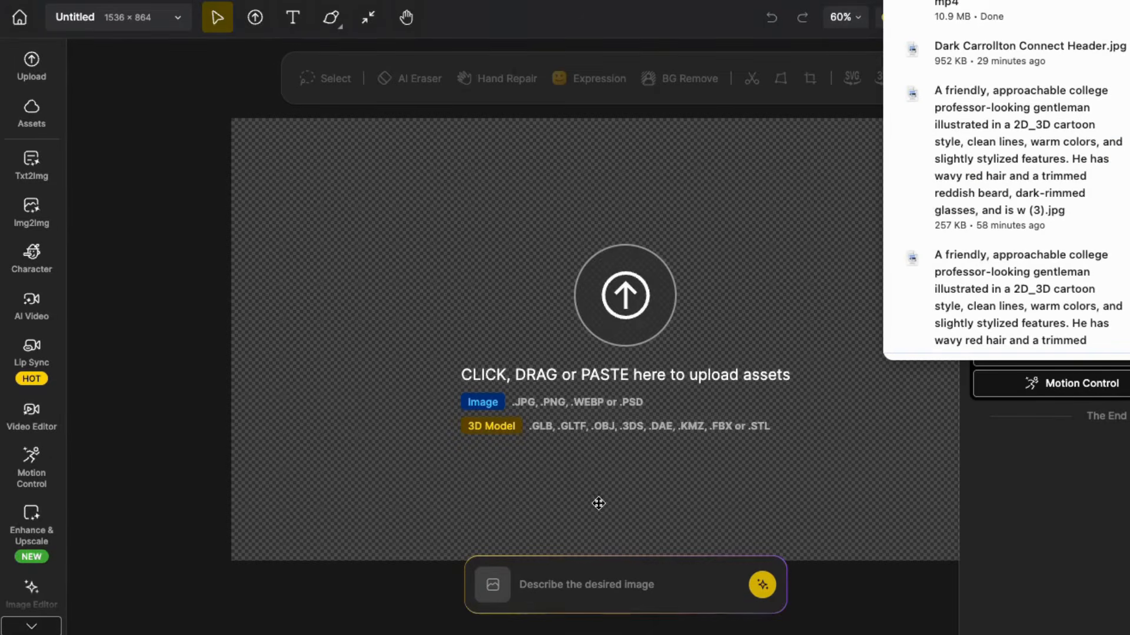
left_click(151, 140)
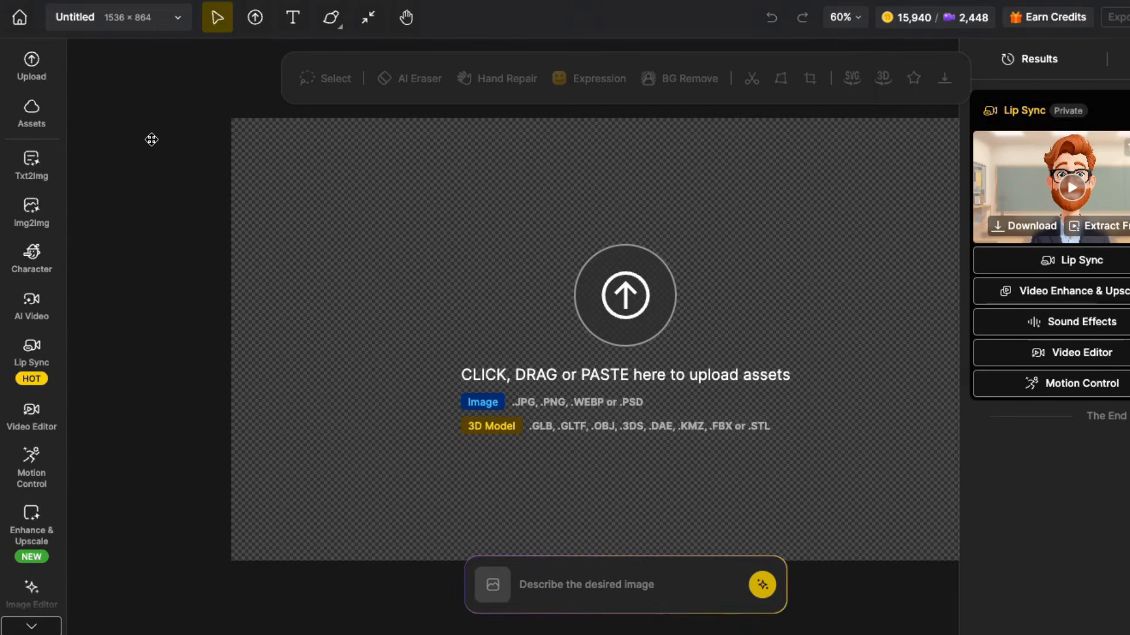